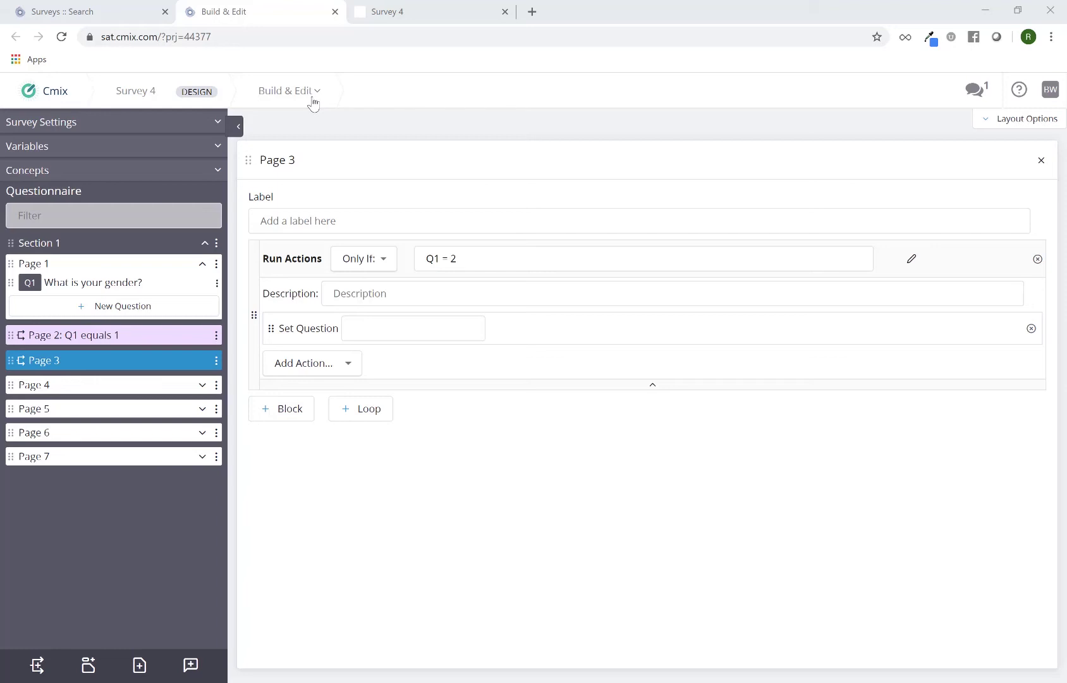
# Open Survey 4's Review Outline codebook in a new tab, then return to the Surveys :: Search list.
pyautogui.click(313, 99)
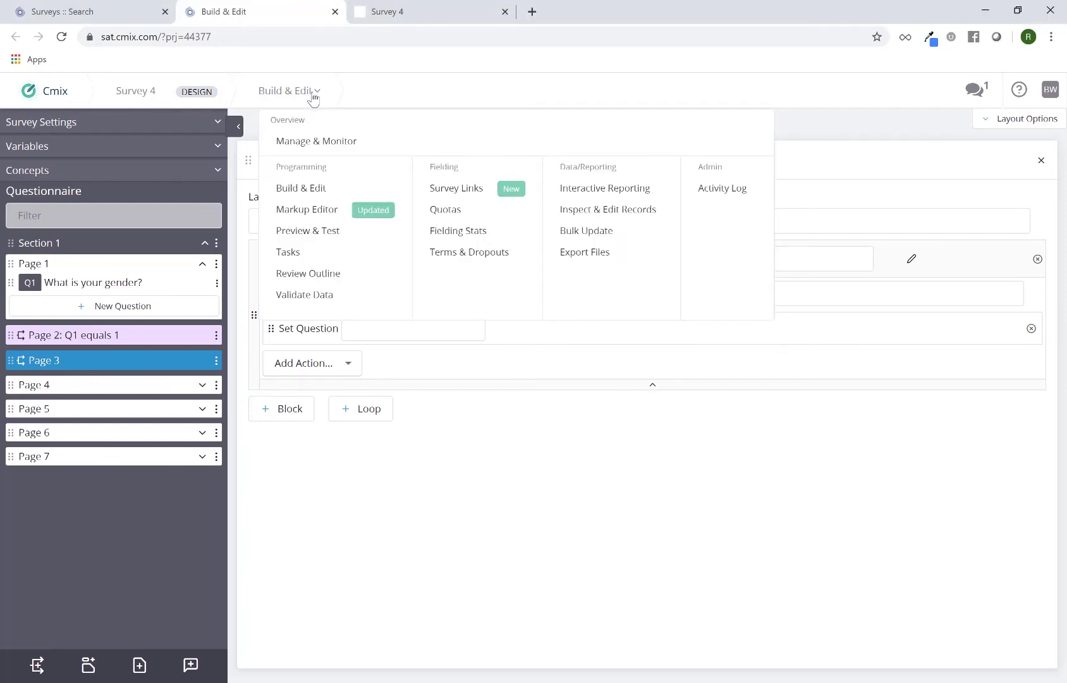
pyautogui.click(327, 279)
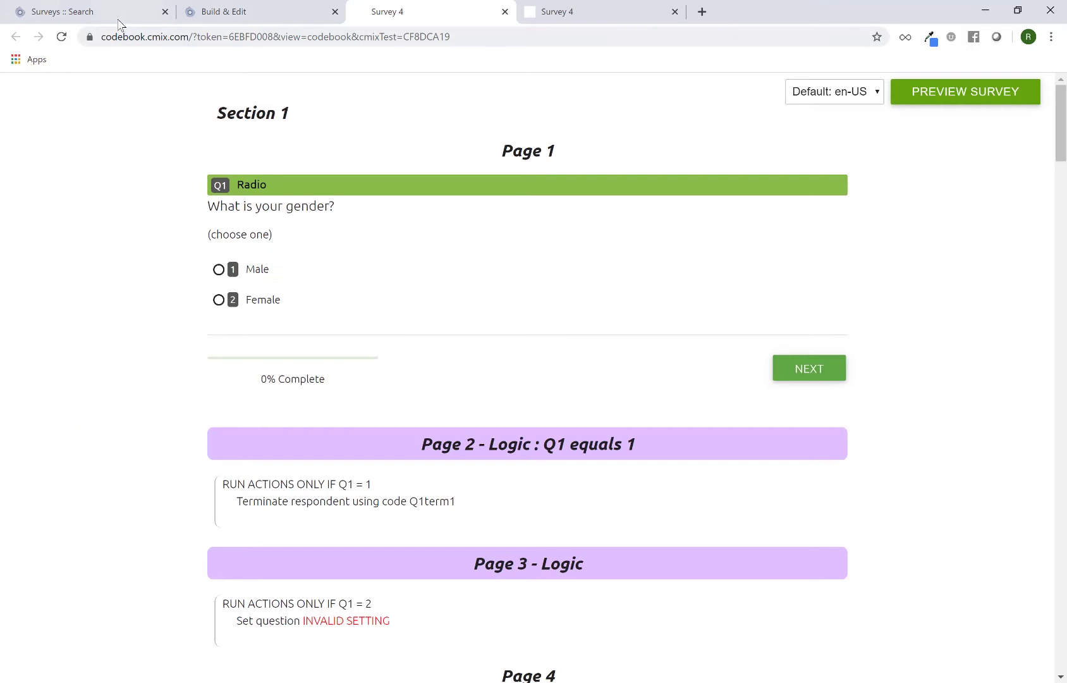
pyautogui.click(75, 12)
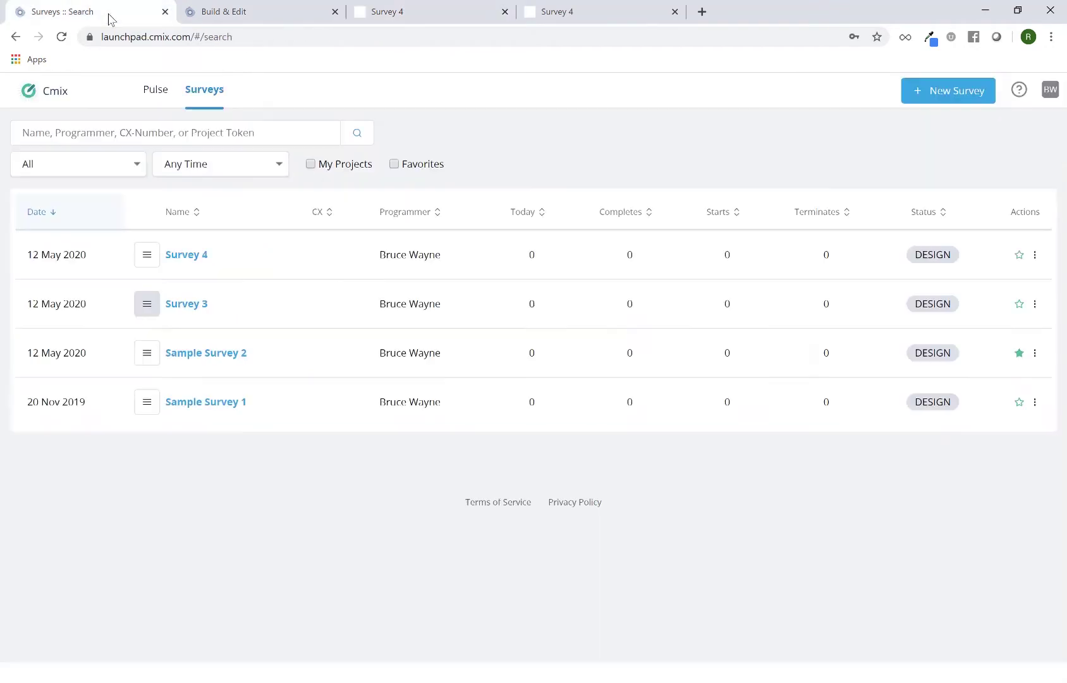
# View Survey 3's Manage & Monitor dashboard, then switch back to Survey 4's codebook tab.
pyautogui.click(151, 314)
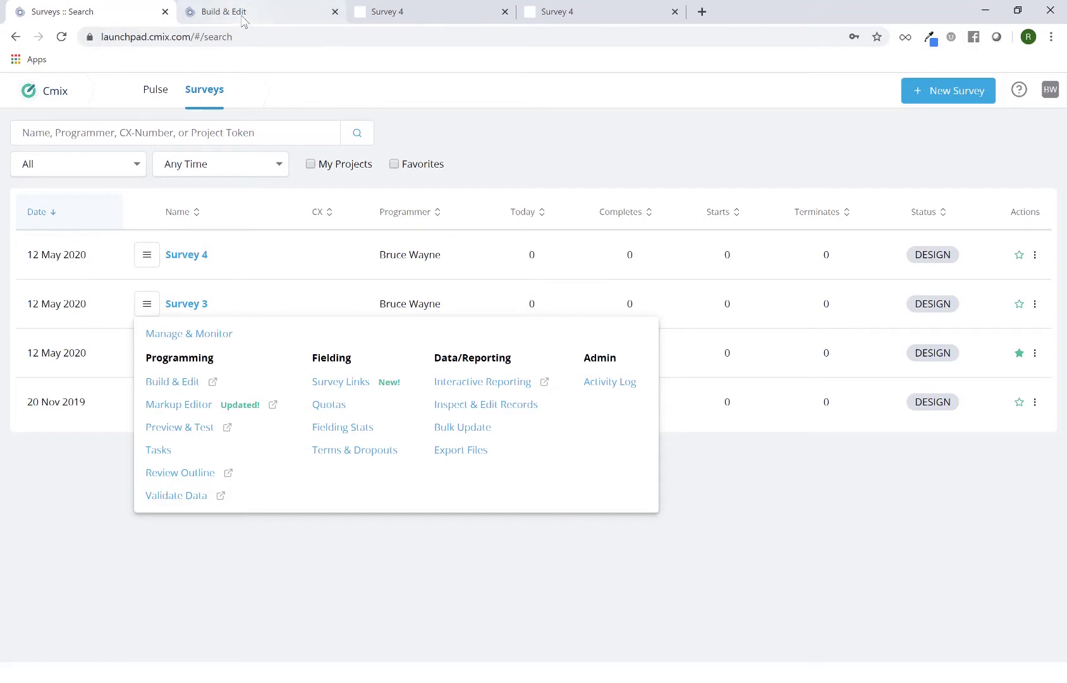
pyautogui.click(190, 306)
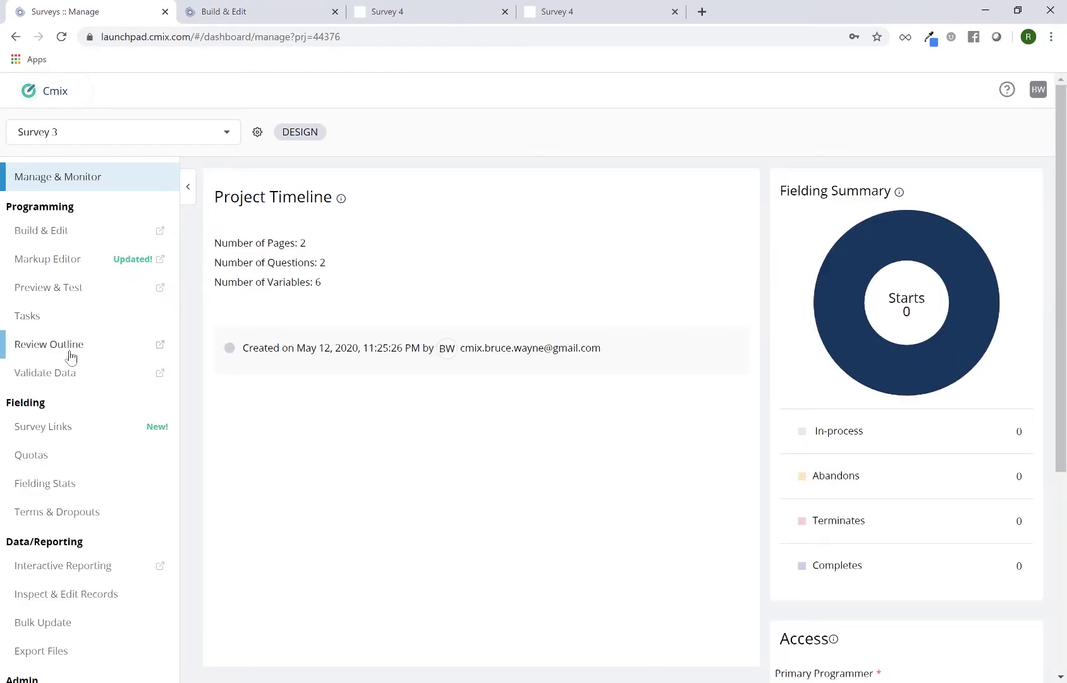
pyautogui.scroll(-1, 81, 389)
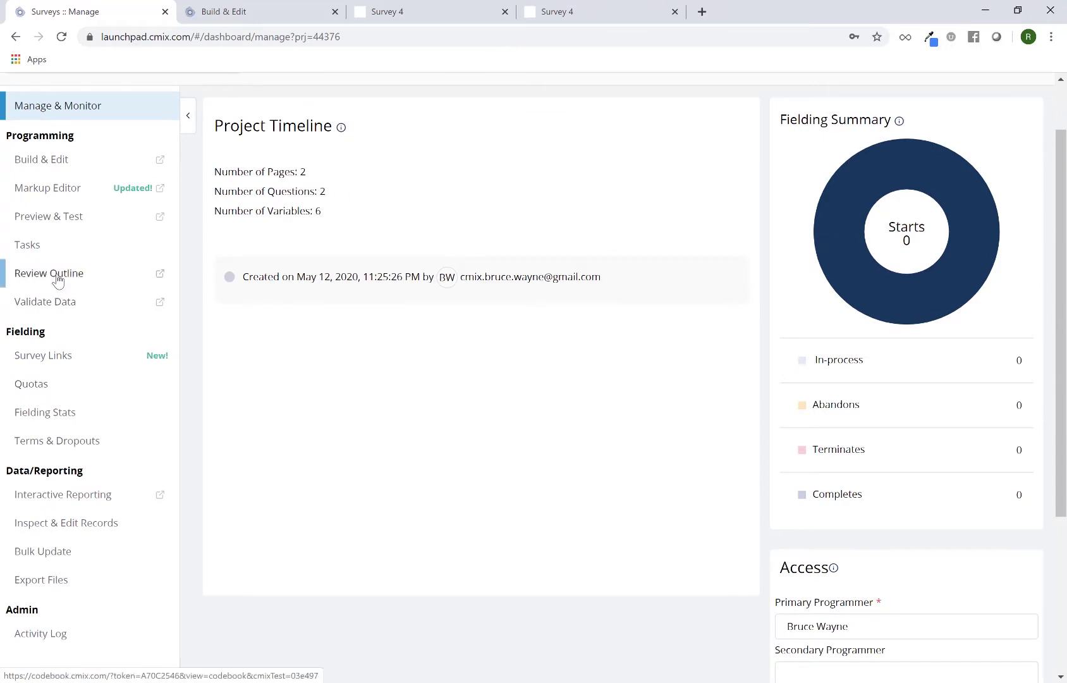
pyautogui.click(414, 14)
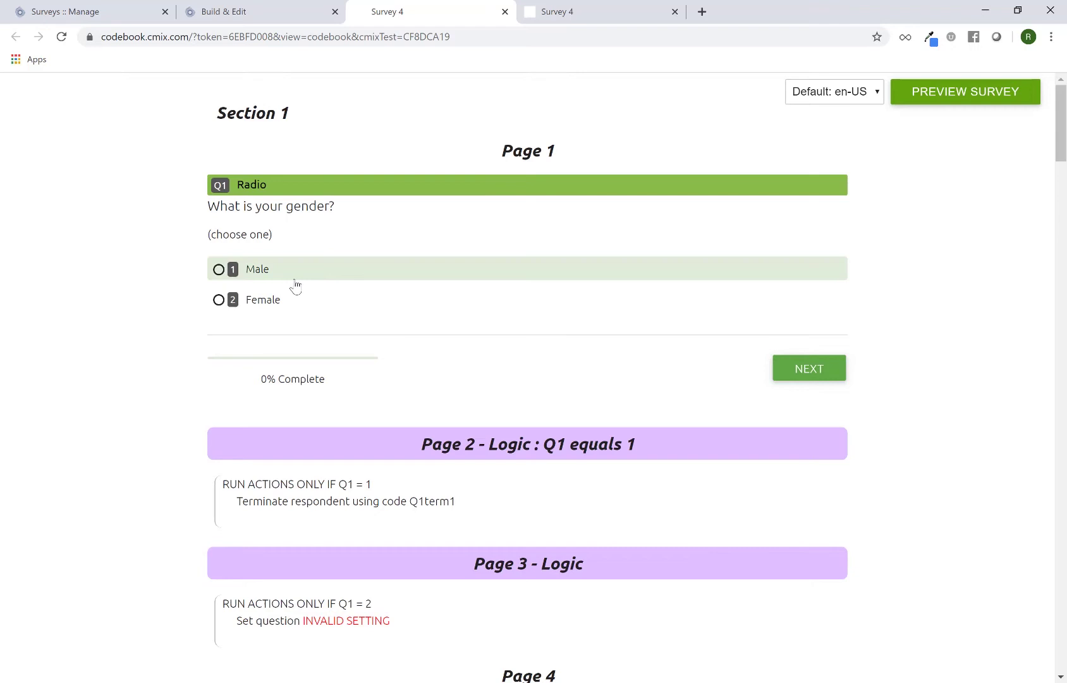
# Review Page 2's logic, highlighting the Male answer and the Q1term1 termination code.
pyautogui.scroll(-3, 386, 287)
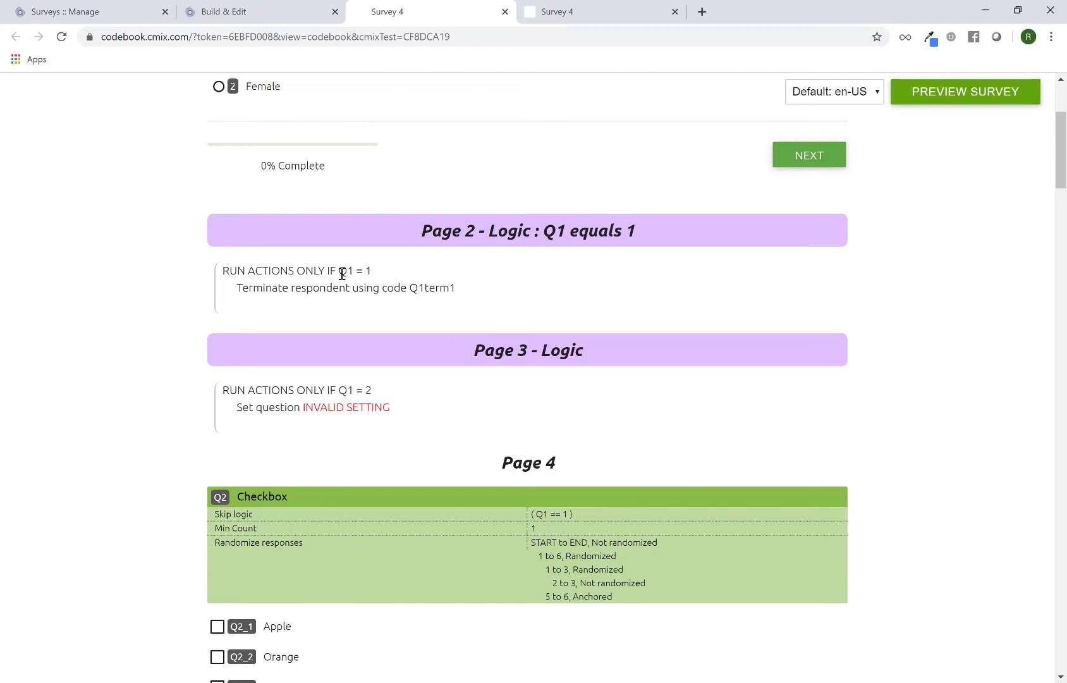
pyautogui.moveTo(341, 273); pyautogui.dragTo(385, 276)
pyautogui.scroll(2, 435, 307)
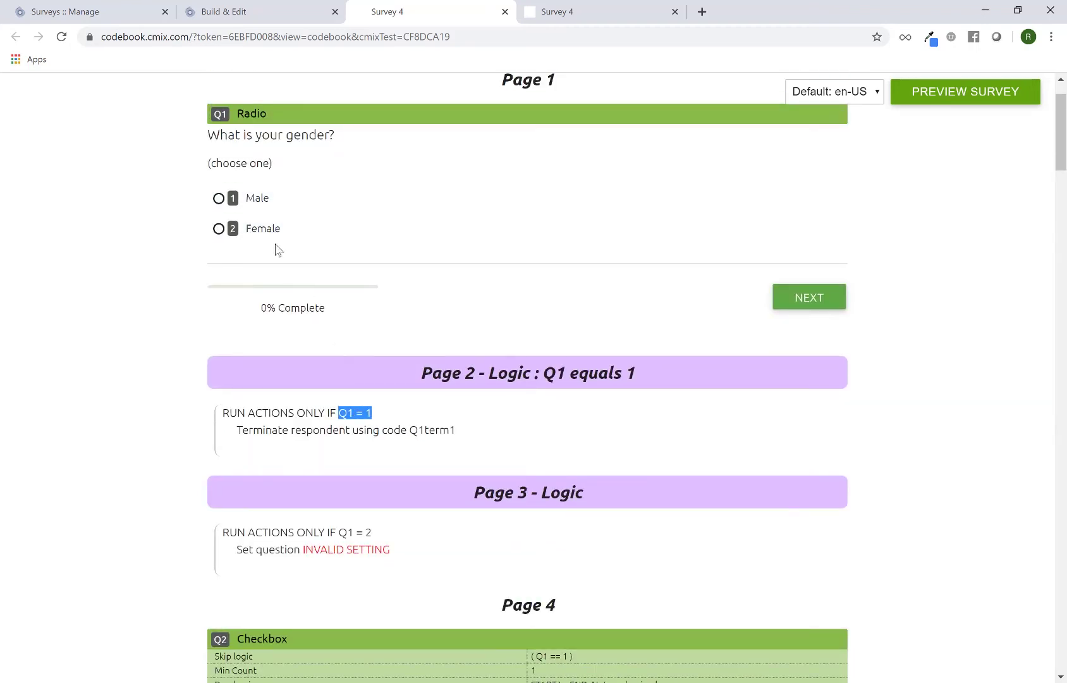
pyautogui.click(260, 197)
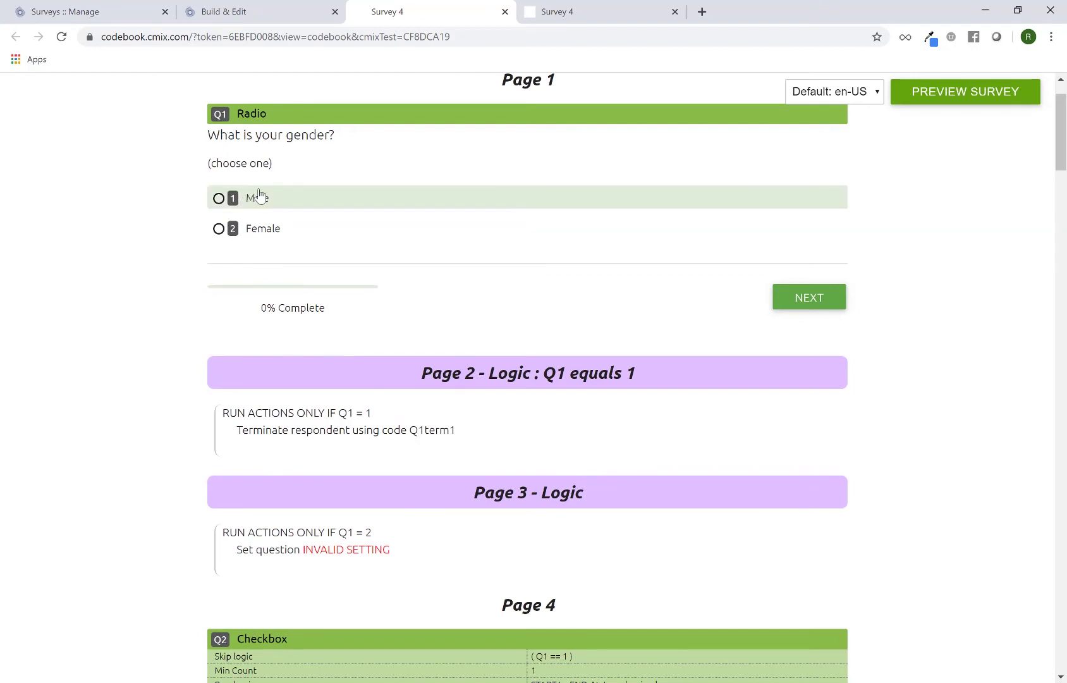
pyautogui.doubleClick(259, 197)
pyautogui.click(423, 432)
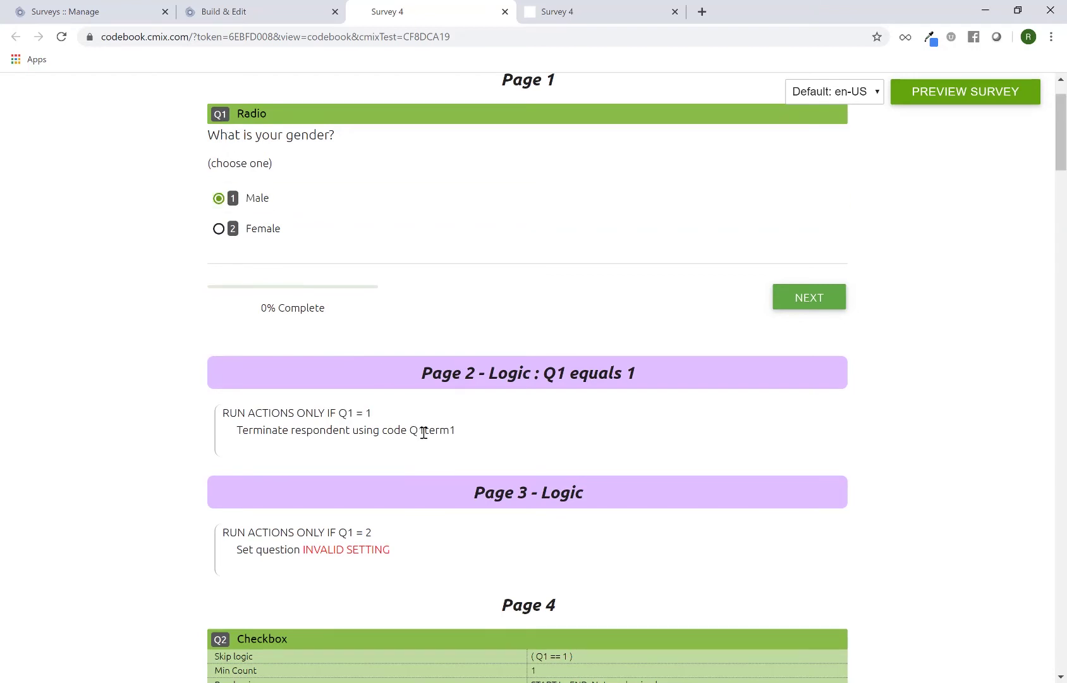
pyautogui.doubleClick(423, 432)
# Highlight Page 3's 'Set question' action and its INVALID SETTING message.
pyautogui.scroll(-2, 472, 443)
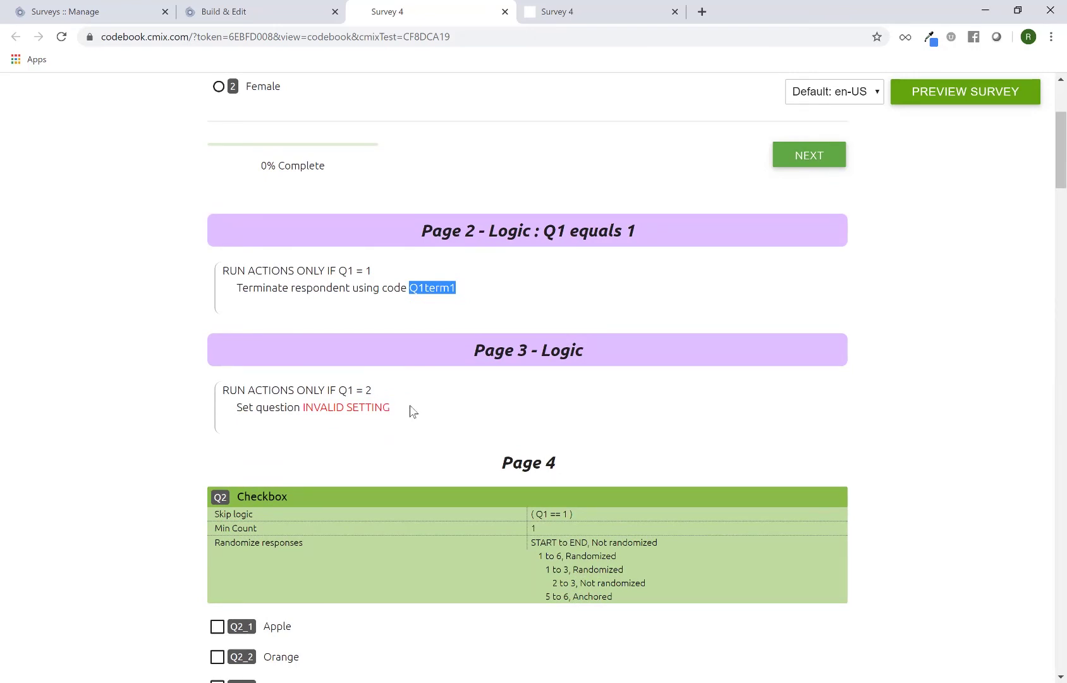
pyautogui.moveTo(412, 410); pyautogui.dragTo(300, 408)
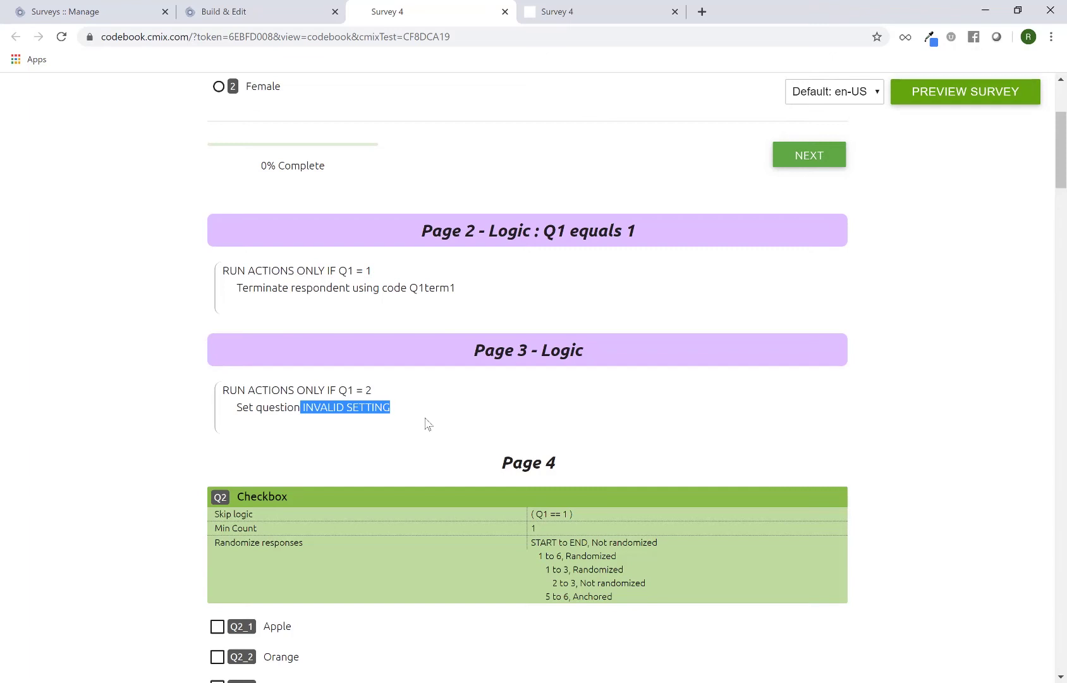
pyautogui.click(405, 446)
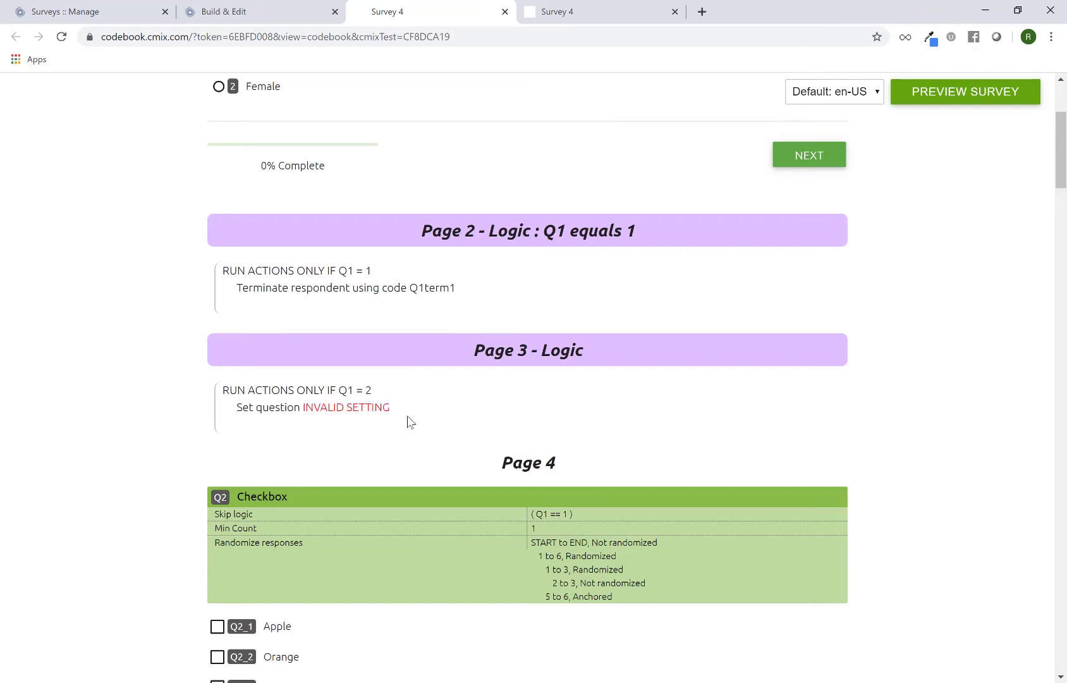
pyautogui.moveTo(410, 412); pyautogui.dragTo(303, 408)
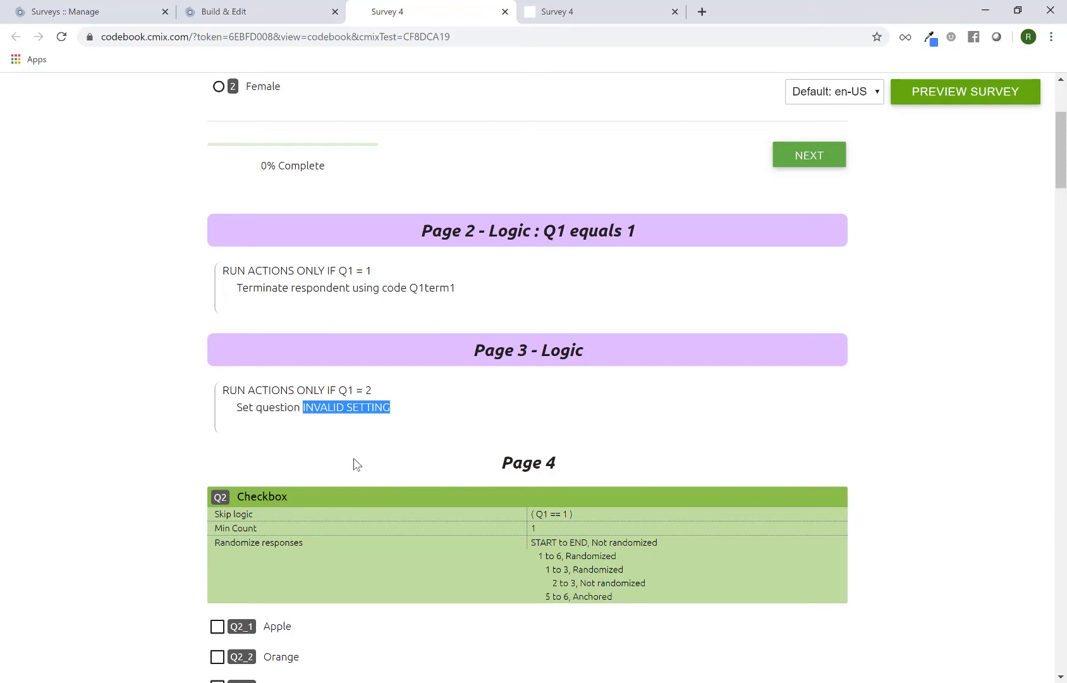
pyautogui.doubleClick(261, 410)
pyautogui.click(239, 411)
pyautogui.moveTo(238, 409); pyautogui.dragTo(302, 409)
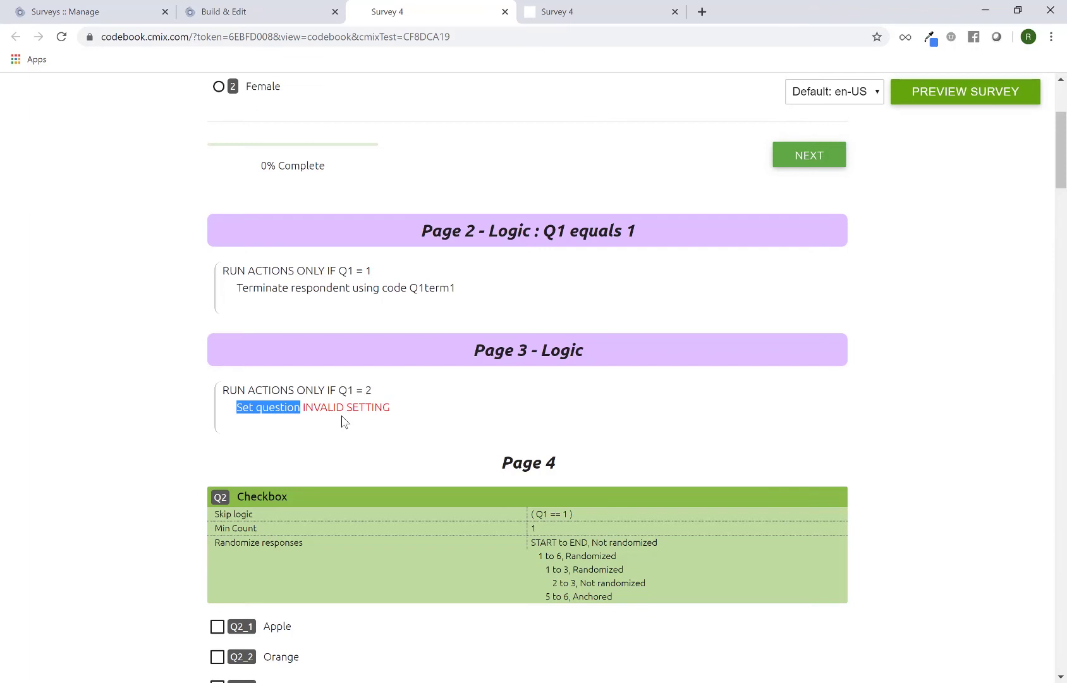
# Reload the Build & Edit editor and reopen Page 3, whose Q1 = 2 Set Question action lacks a question.
pyautogui.click(249, 12)
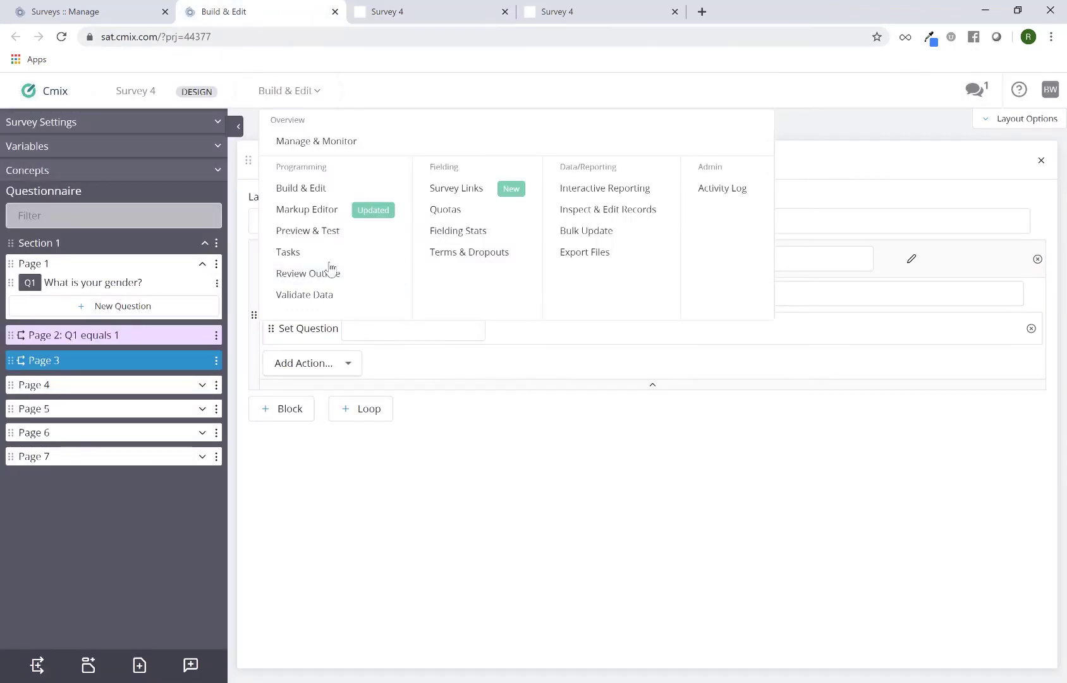
pyautogui.click(604, 454)
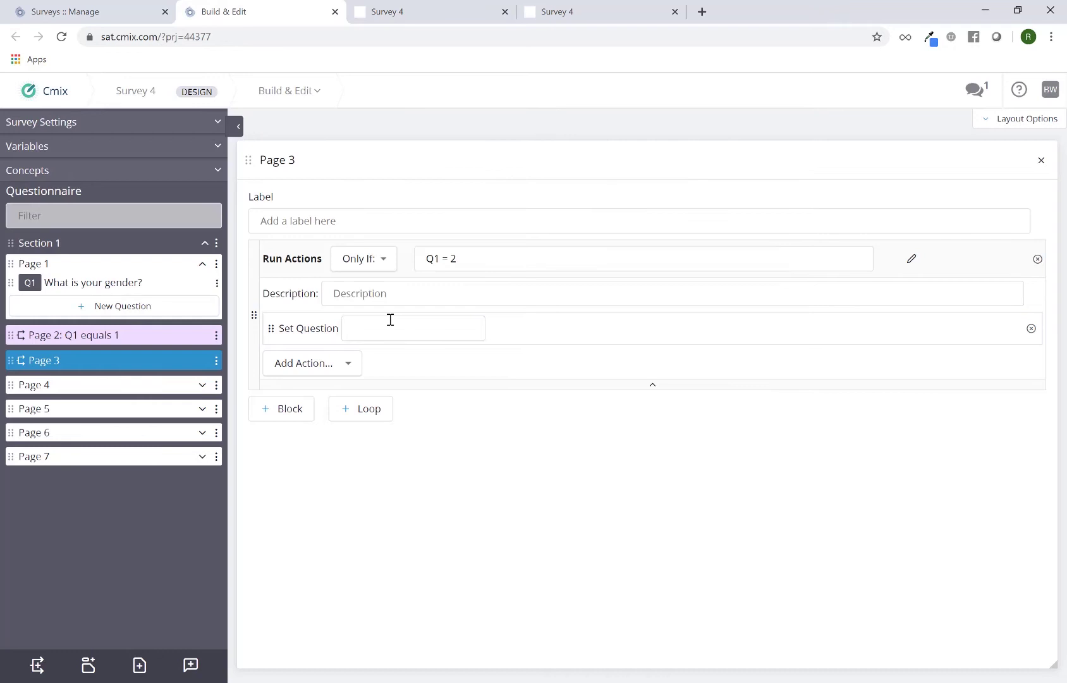
pyautogui.click(61, 42)
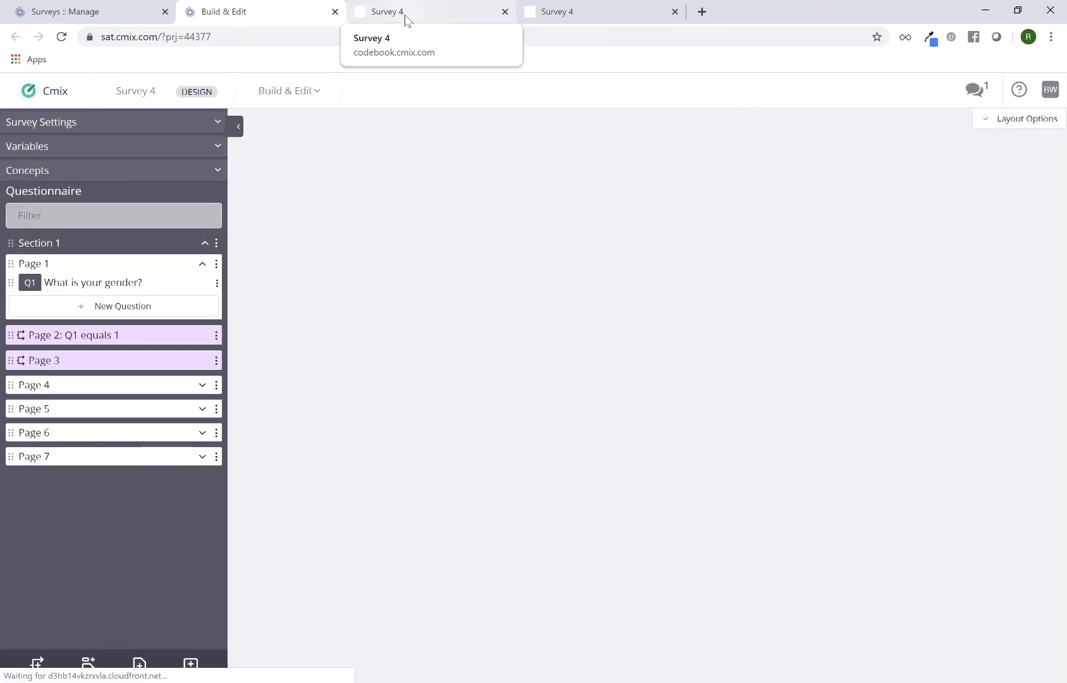
pyautogui.click(405, 19)
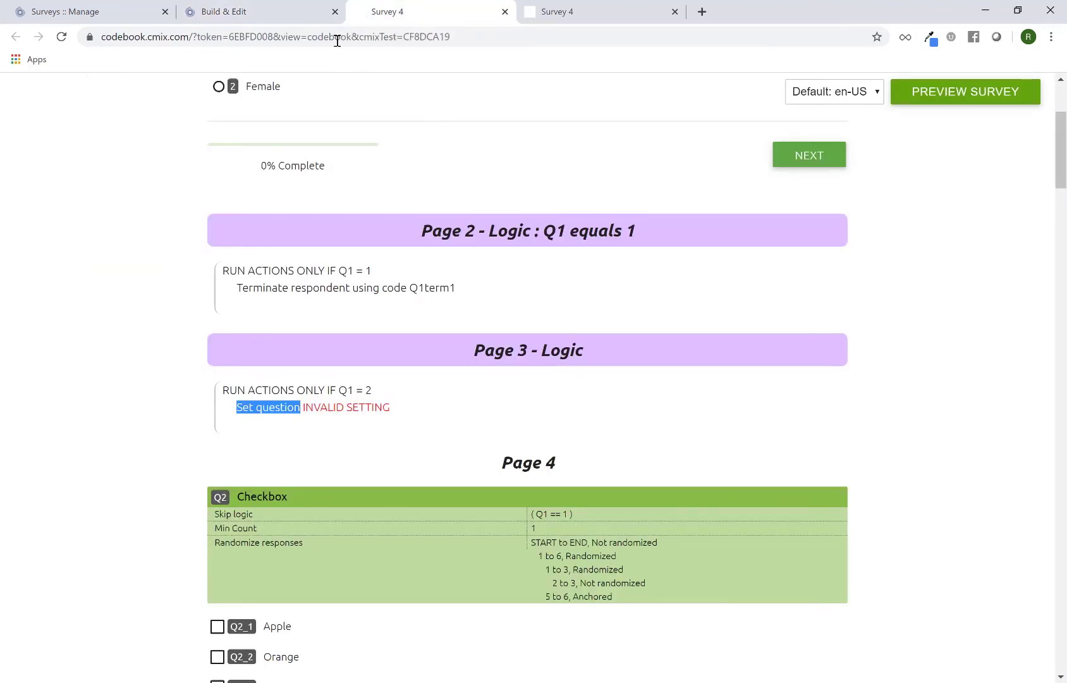
pyautogui.click(265, 14)
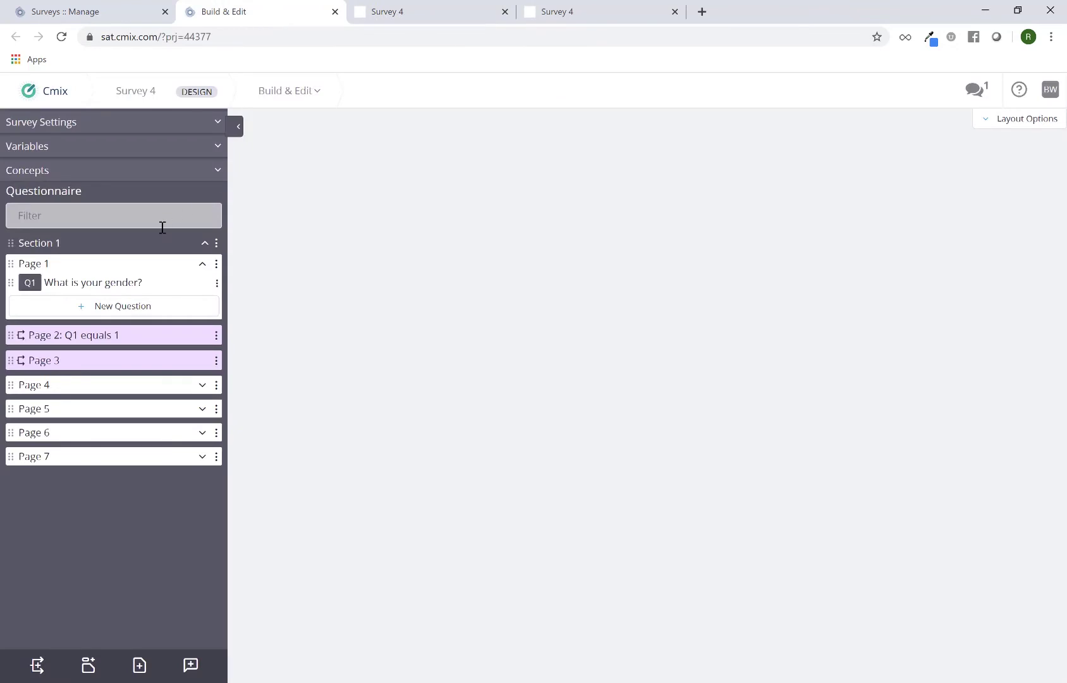
pyautogui.click(77, 361)
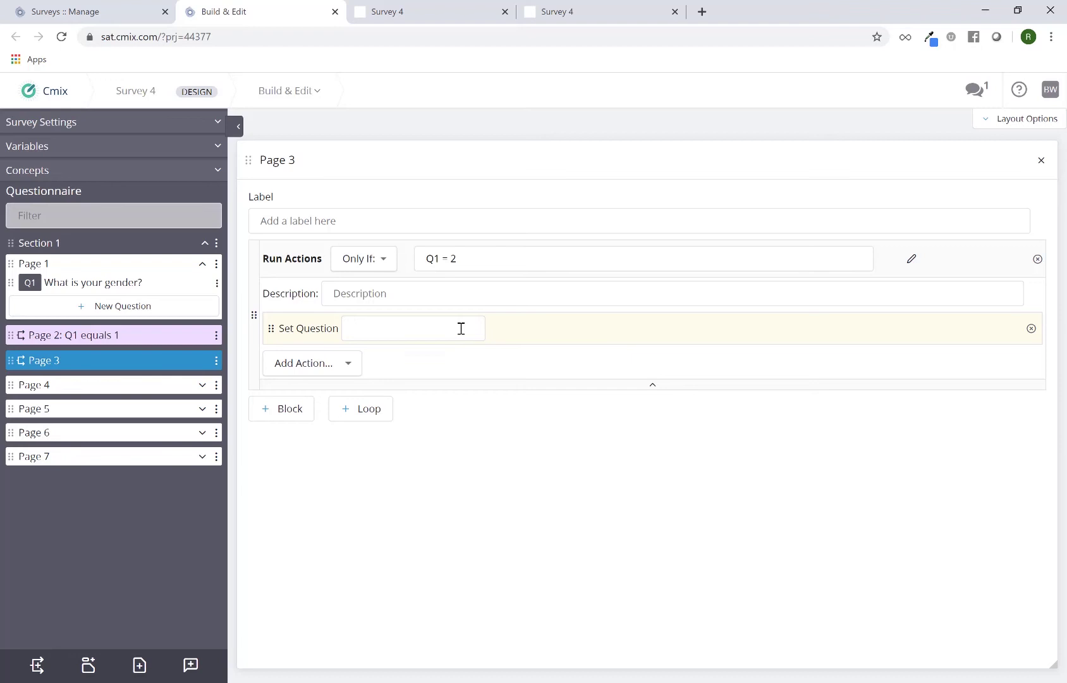
# Create Page 3's action setting Q2, response 1 by NAME, to formula value 1.
pyautogui.click(417, 325)
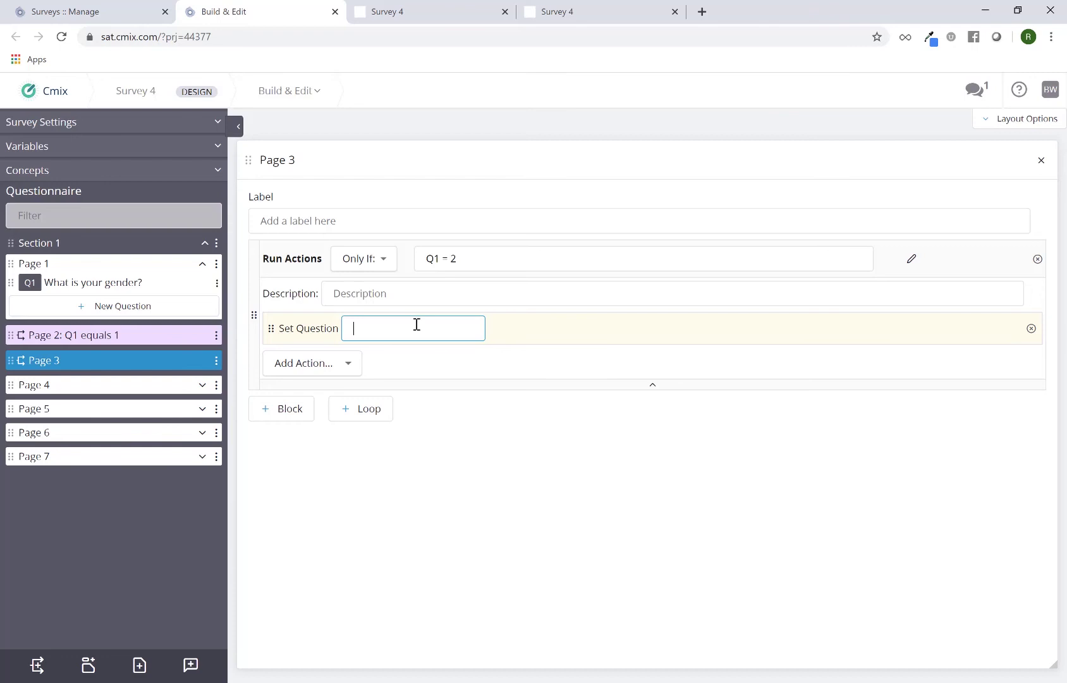
pyautogui.write('Q')
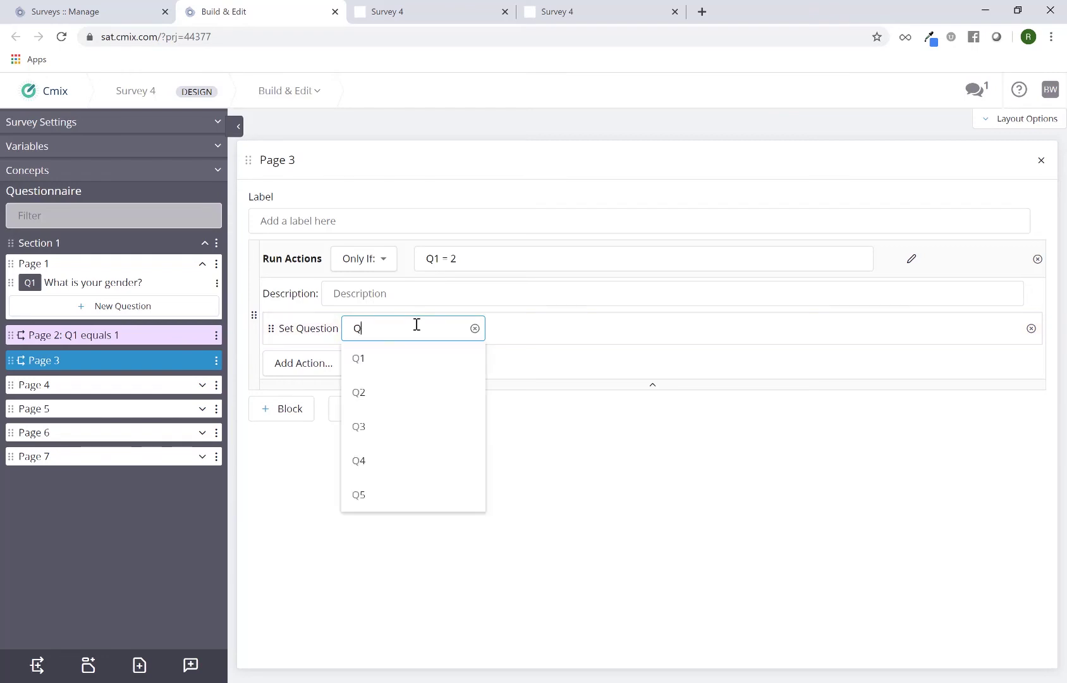
pyautogui.click(417, 392)
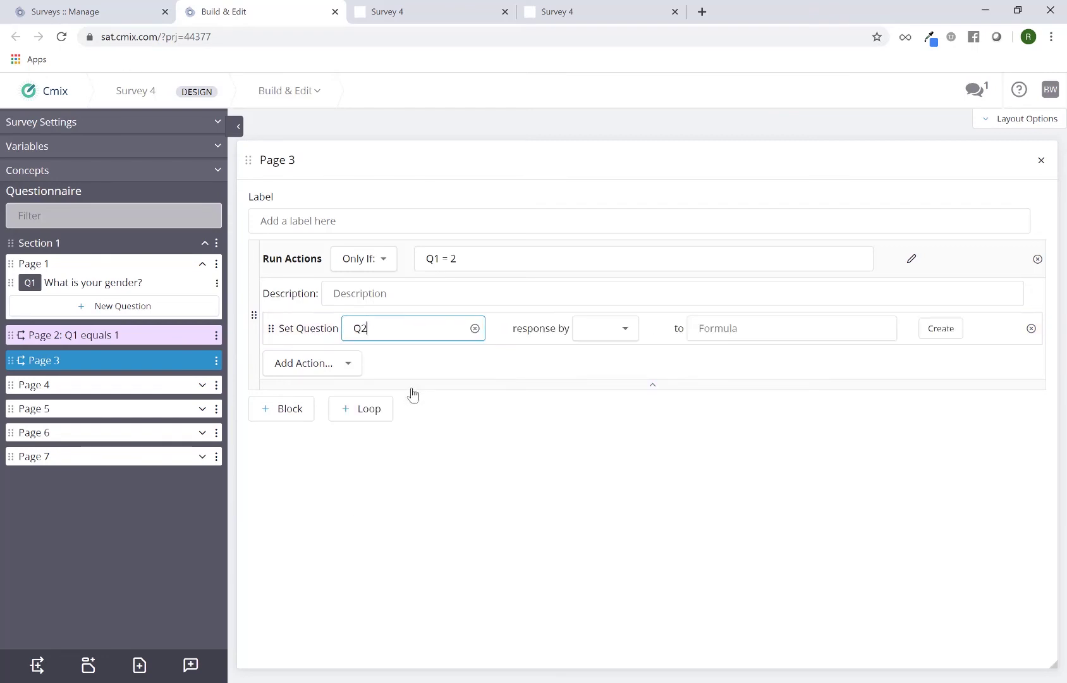
pyautogui.click(605, 330)
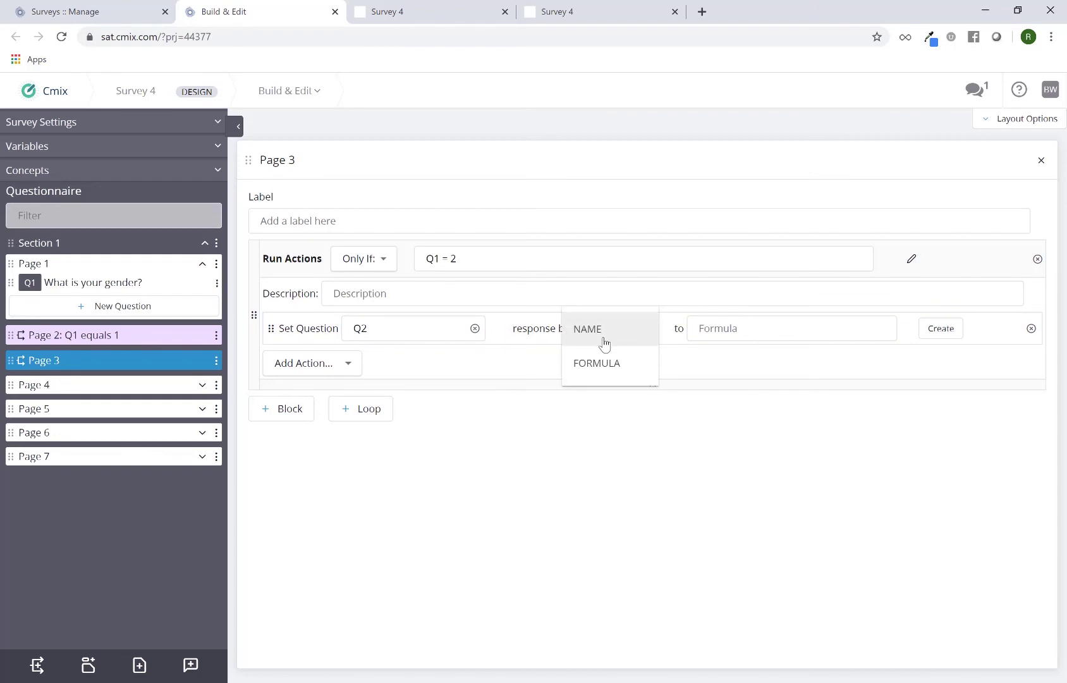
pyautogui.click(605, 338)
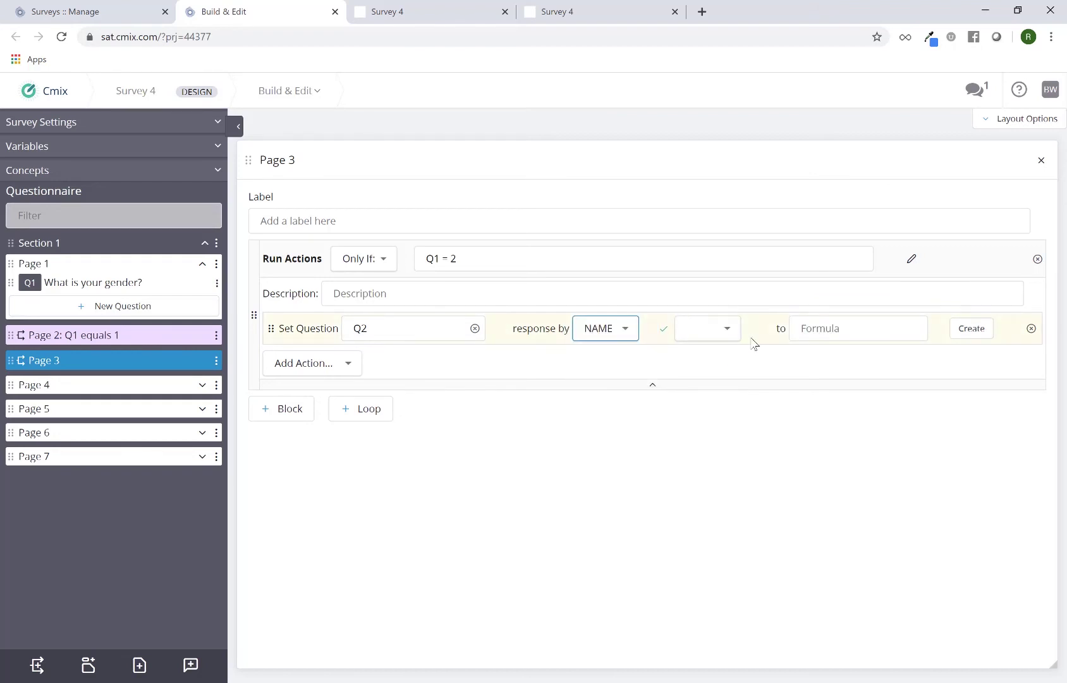
pyautogui.click(726, 338)
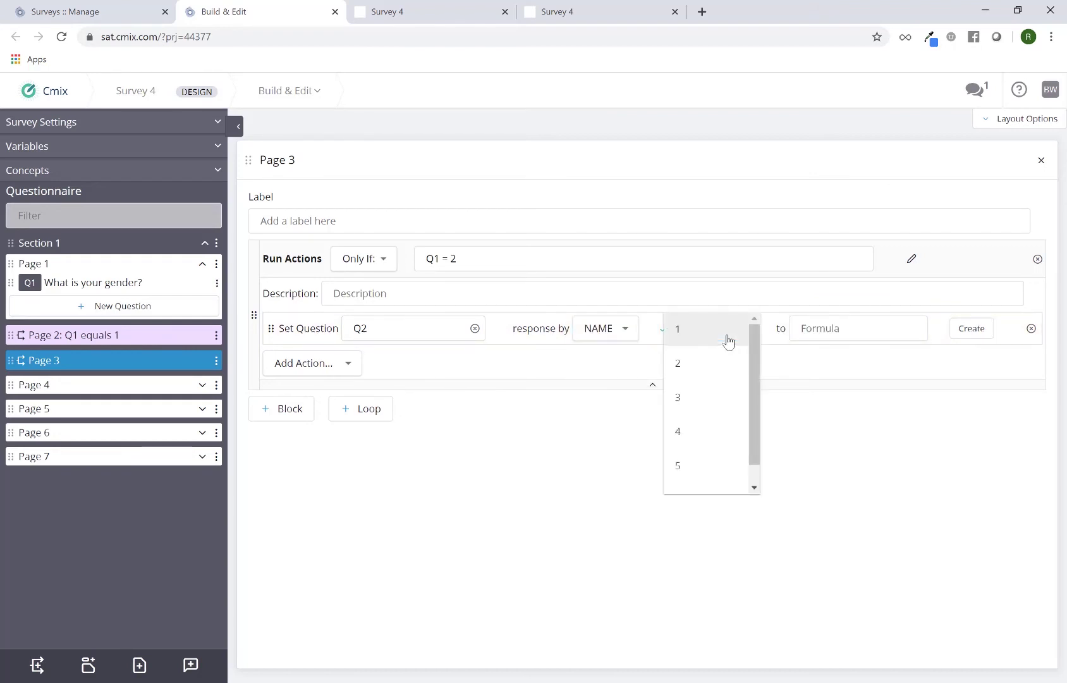
pyautogui.click(730, 341)
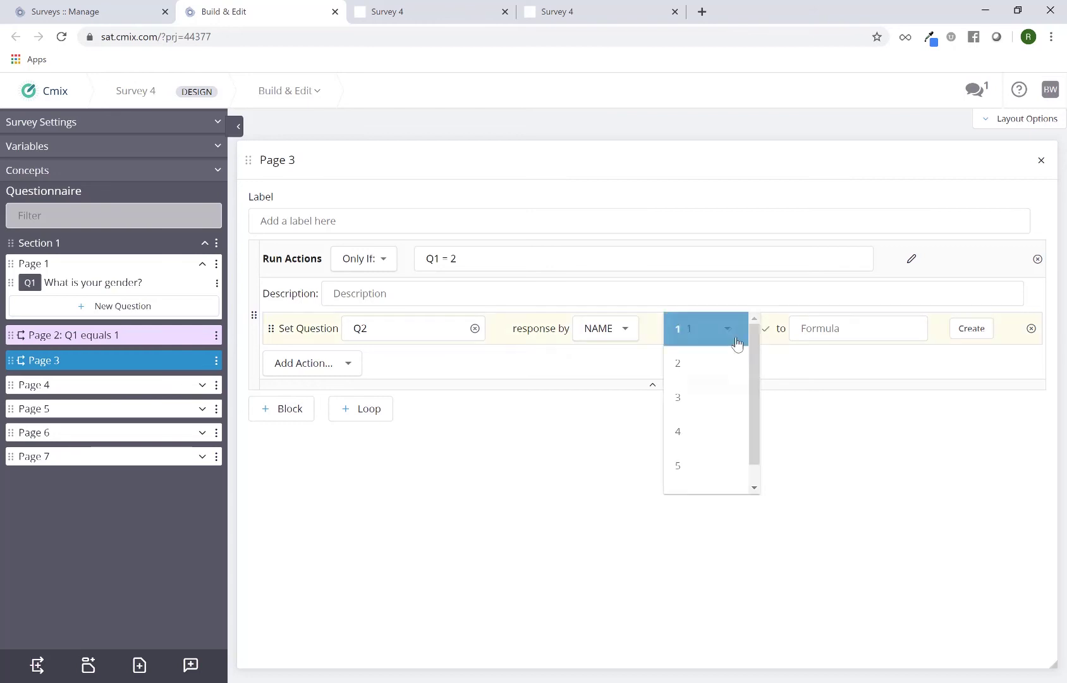
pyautogui.click(820, 330)
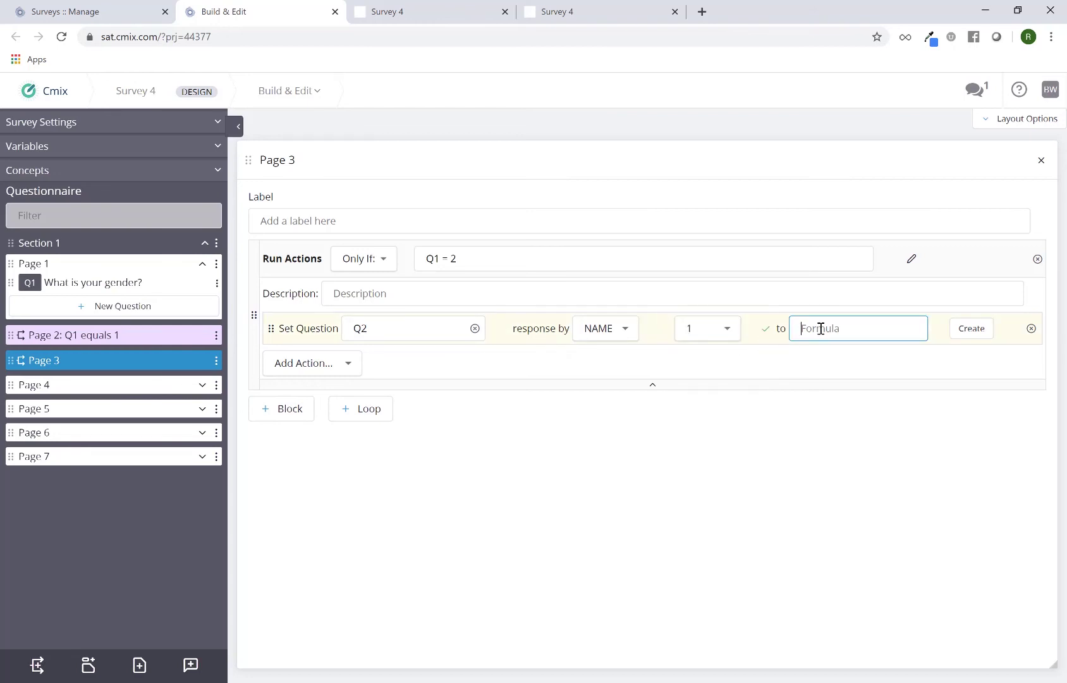
pyautogui.write('1')
pyautogui.click(792, 464)
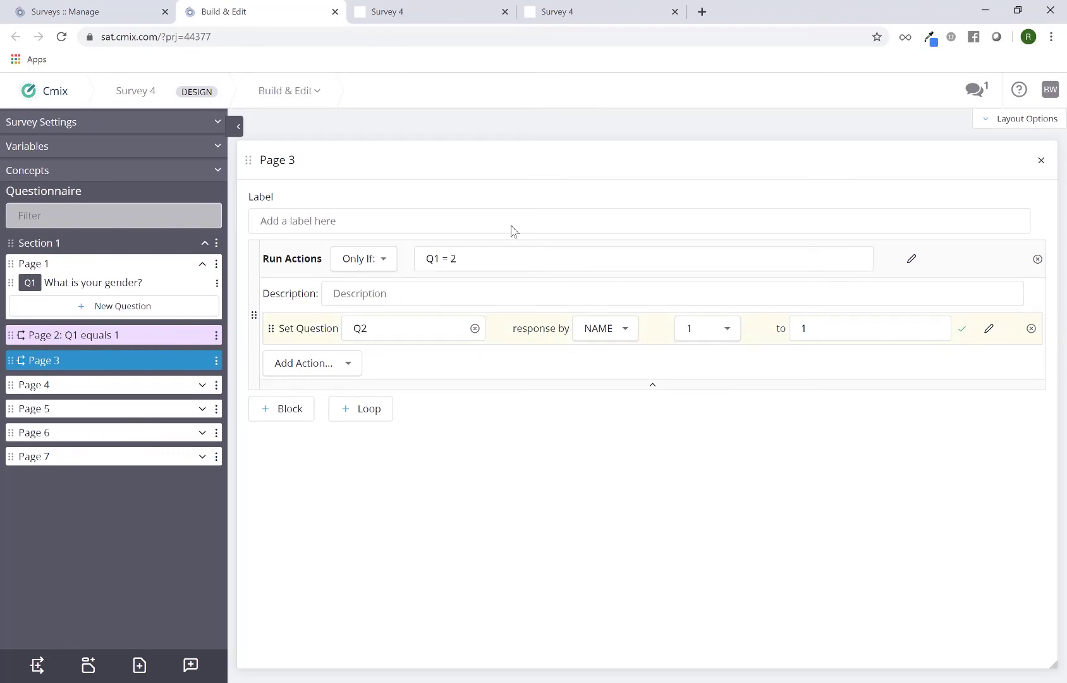
# Reload Survey 4's codebook and confirm Page 3 reads 'Set question Q2 response by name 1 to 1'.
pyautogui.click(422, 14)
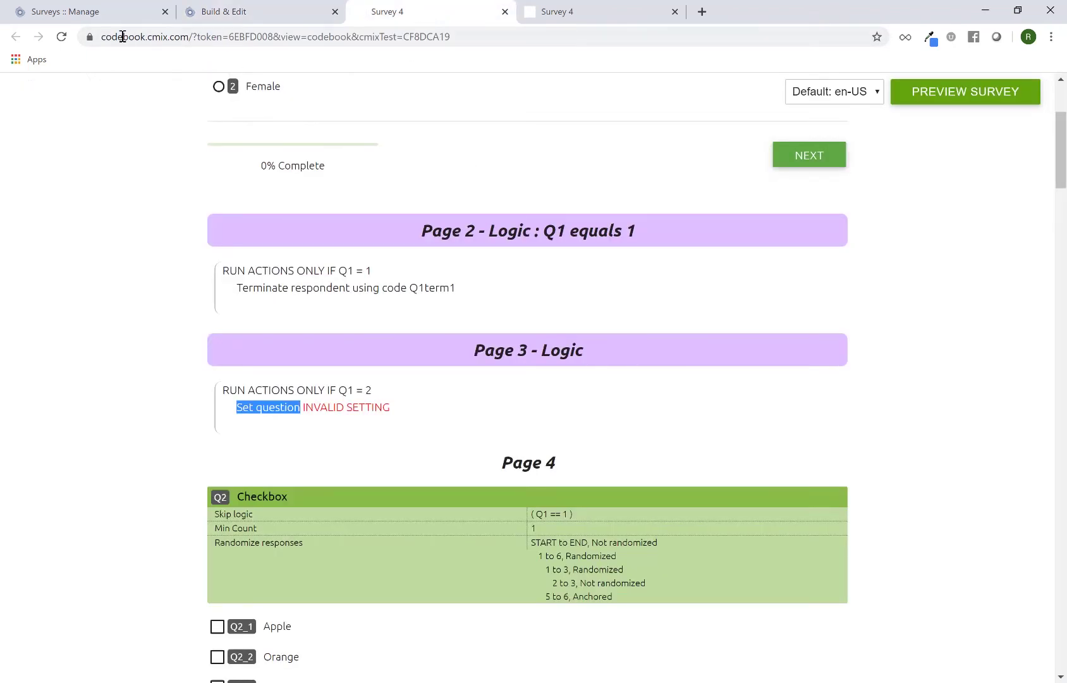
pyautogui.click(61, 37)
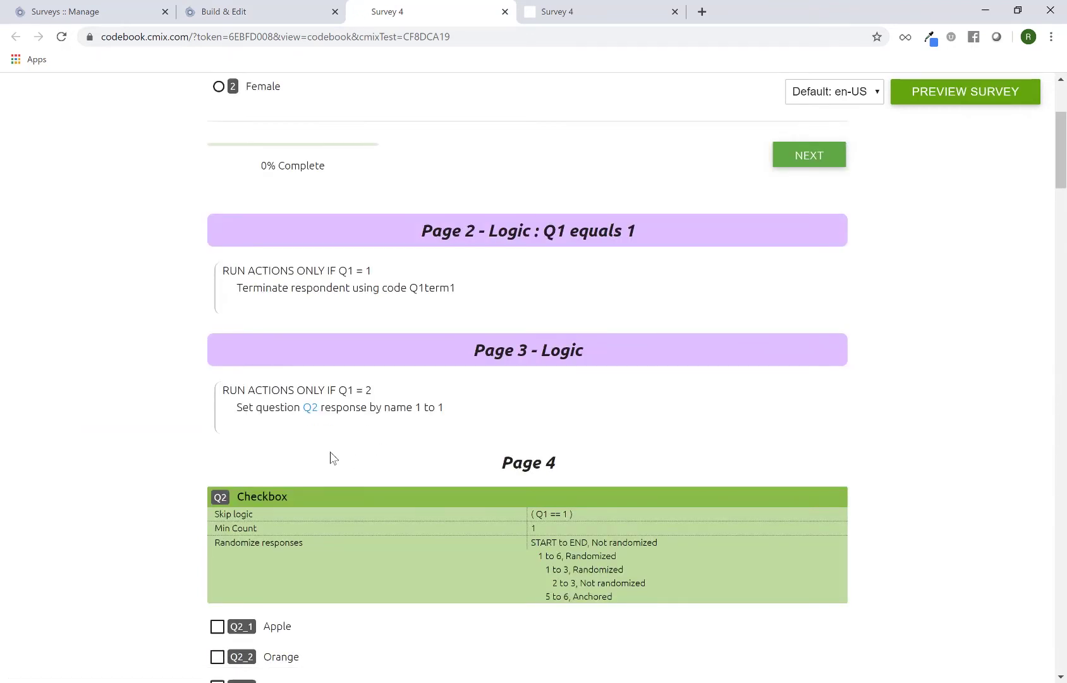
pyautogui.moveTo(238, 407); pyautogui.dragTo(474, 421)
pyautogui.click(474, 420)
pyautogui.doubleClick(418, 407)
pyautogui.doubleClick(441, 407)
pyautogui.scroll(-2, 504, 441)
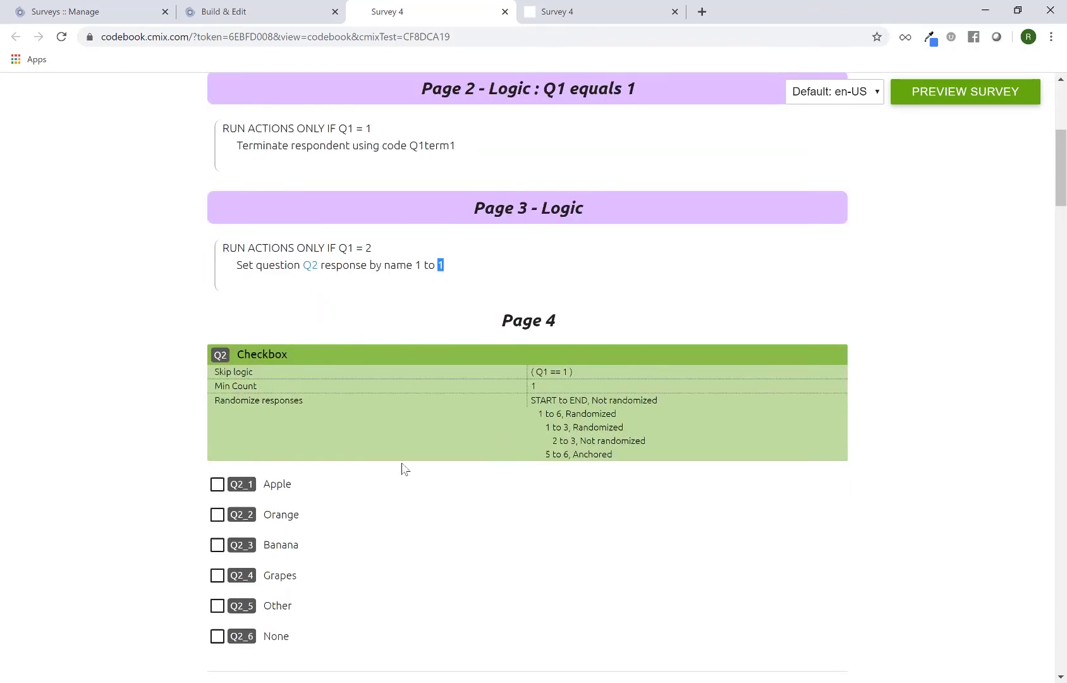
pyautogui.moveTo(232, 487); pyautogui.dragTo(269, 488)
pyautogui.scroll(-1, 485, 278)
pyautogui.scroll(-1, 486, 278)
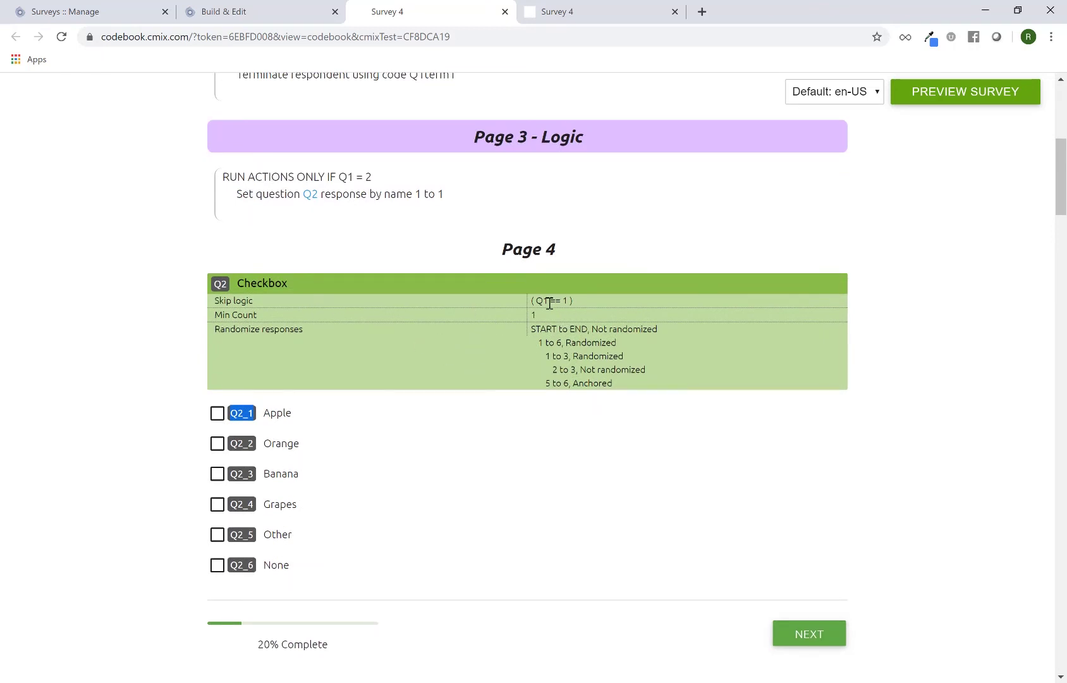
pyautogui.moveTo(530, 301); pyautogui.dragTo(602, 306)
pyautogui.scroll(-6, 448, 430)
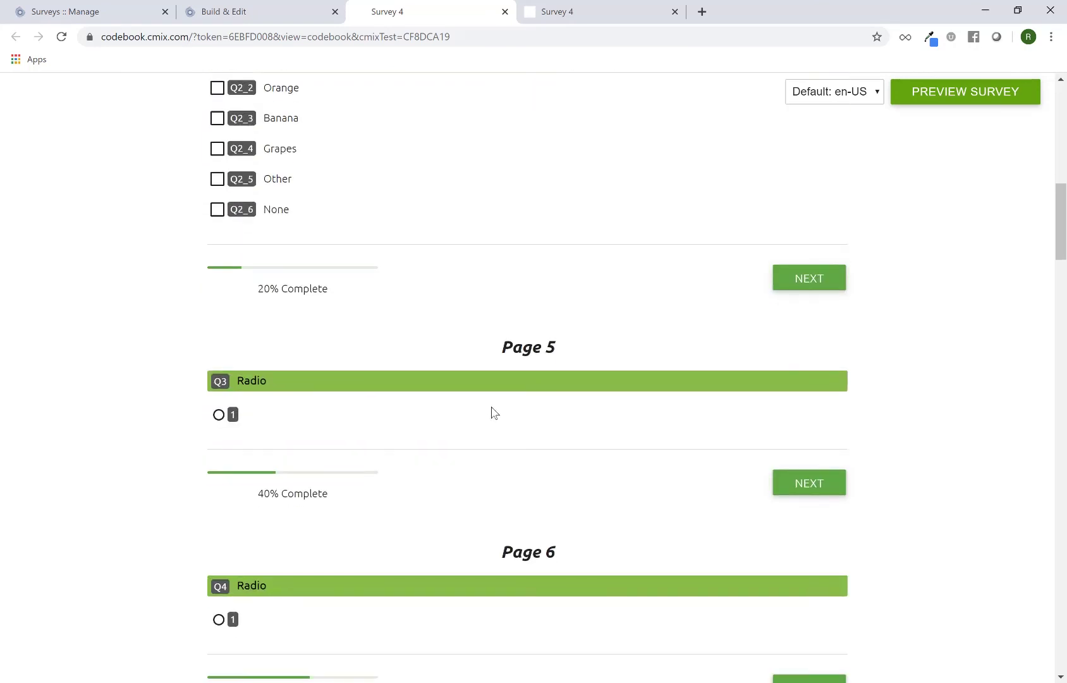
pyautogui.scroll(-1, 494, 412)
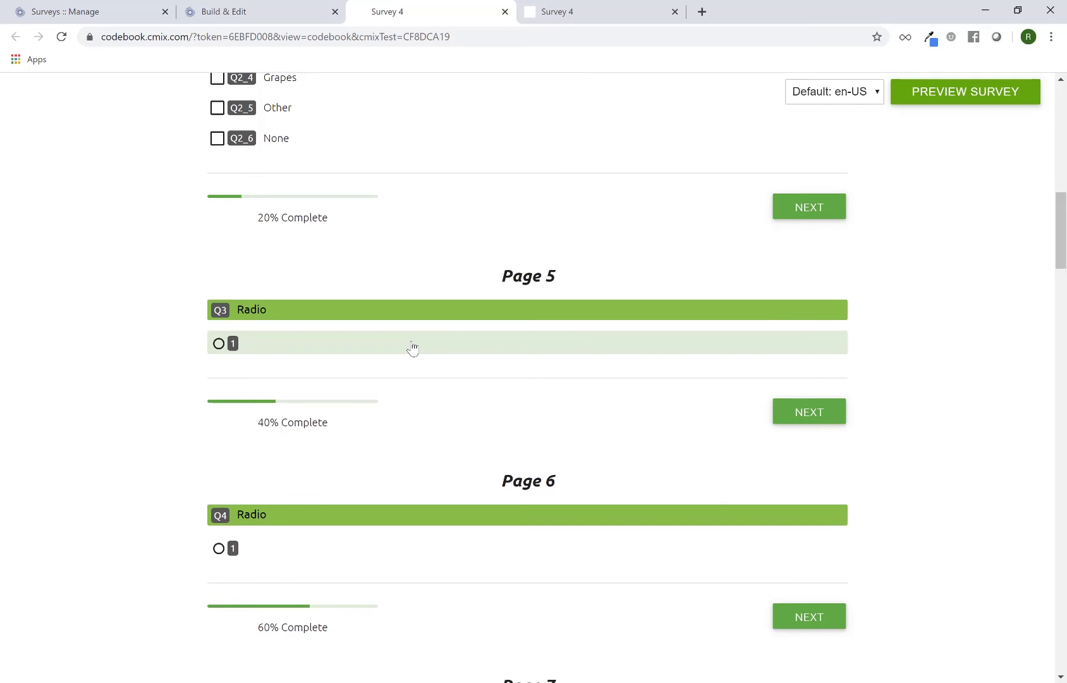
pyautogui.scroll(-2, 412, 347)
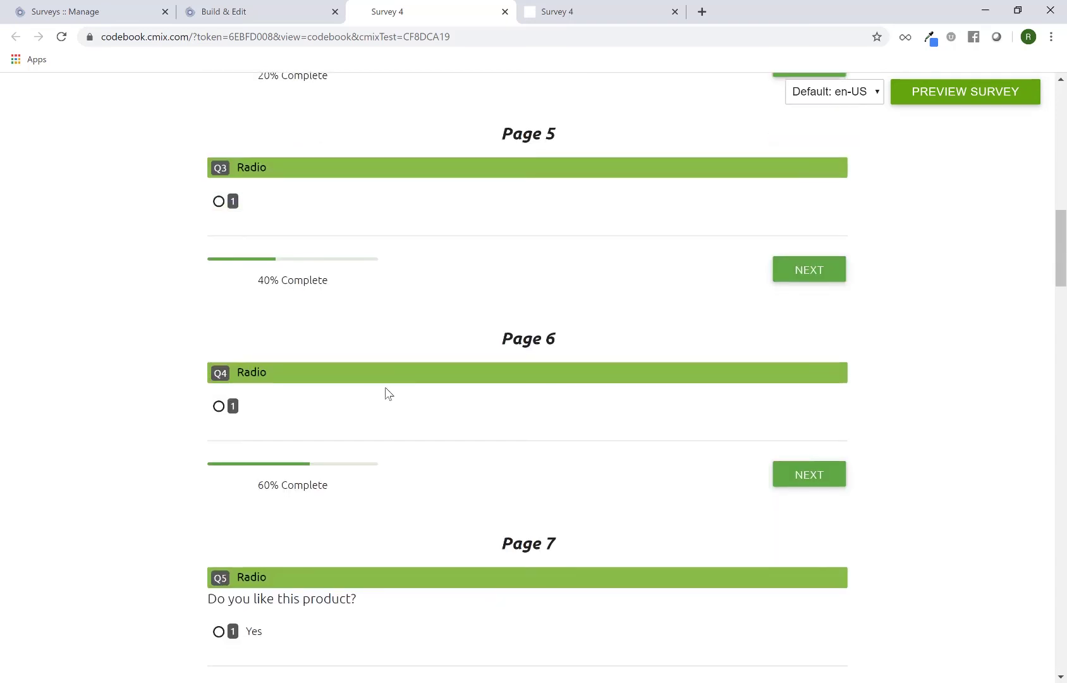
pyautogui.scroll(-3, 387, 393)
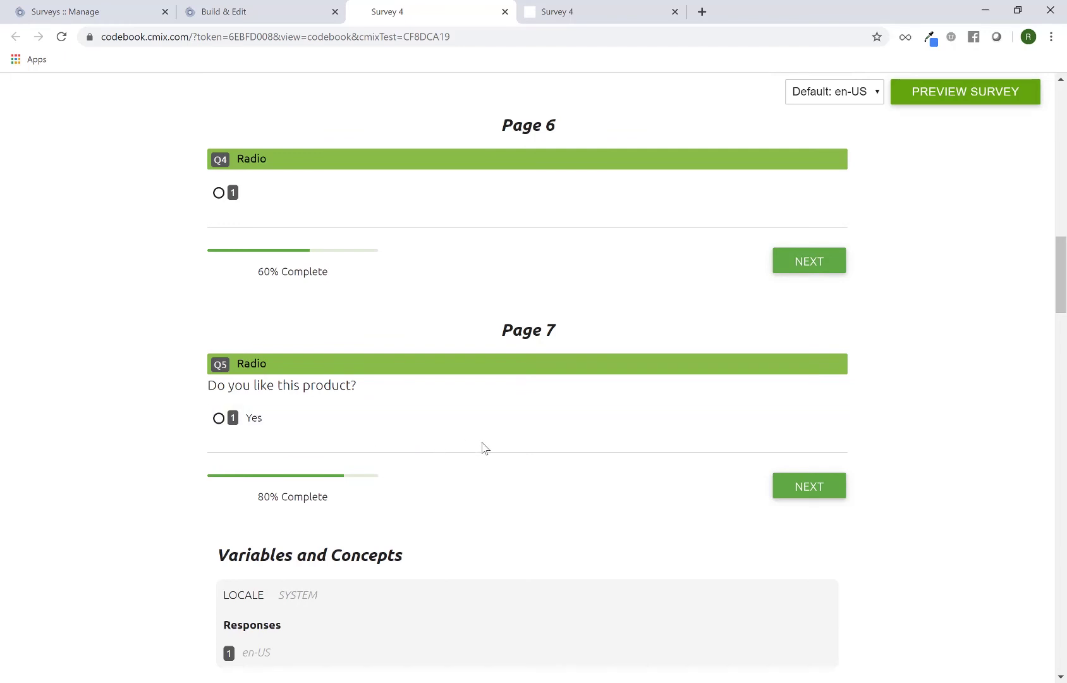
pyautogui.scroll(15, 485, 448)
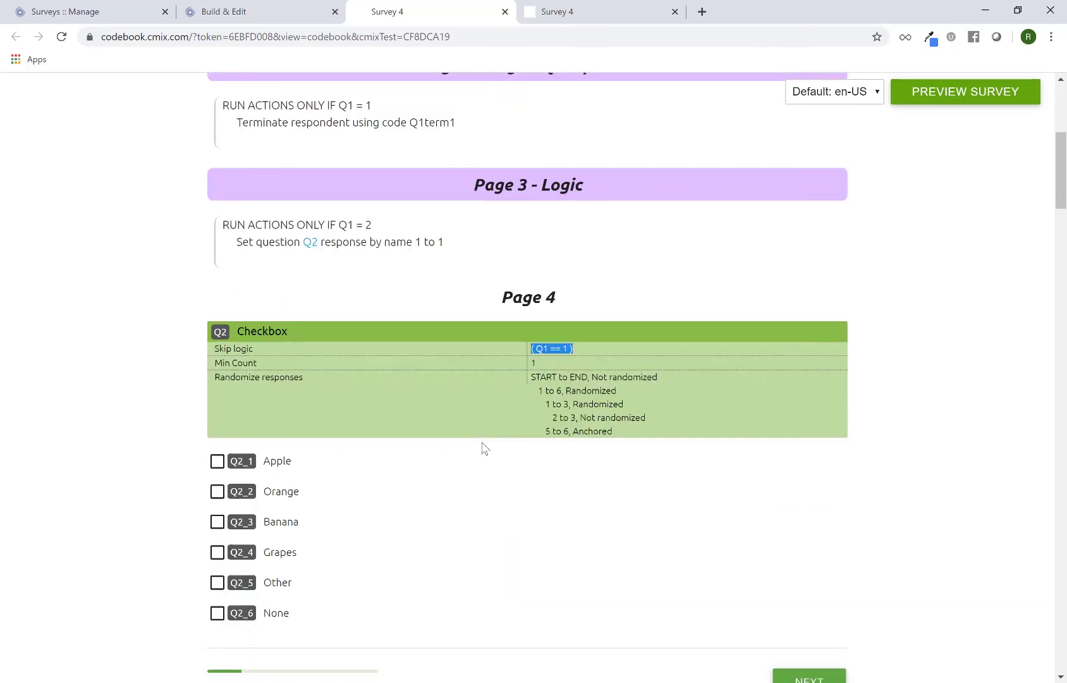
pyautogui.scroll(3, 484, 447)
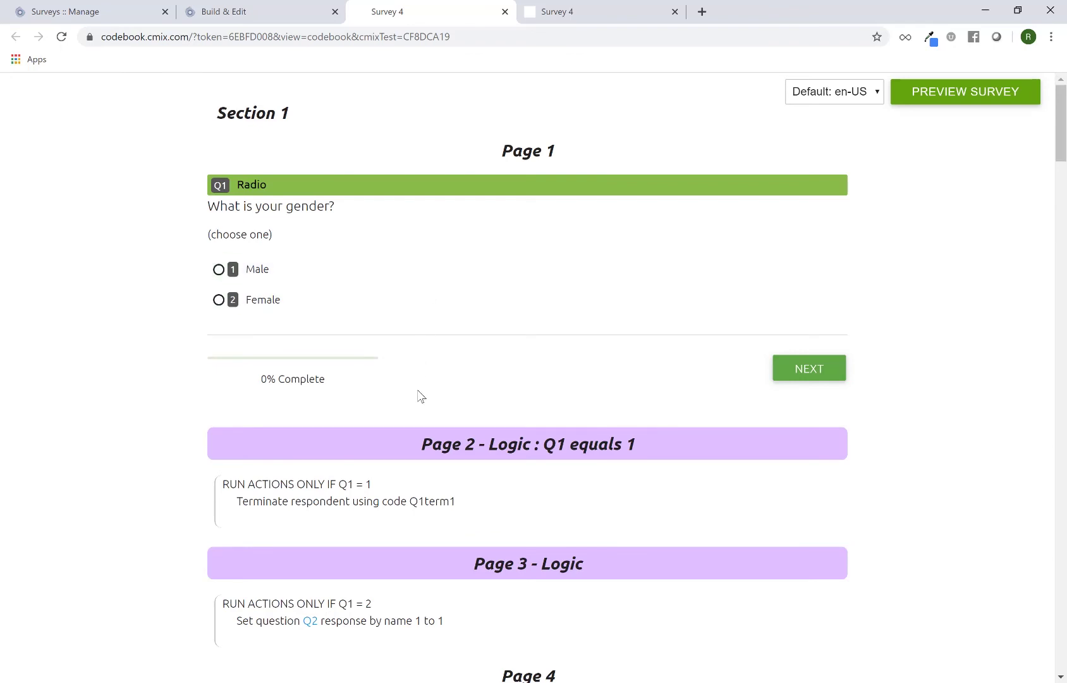
pyautogui.scroll(-2, 421, 396)
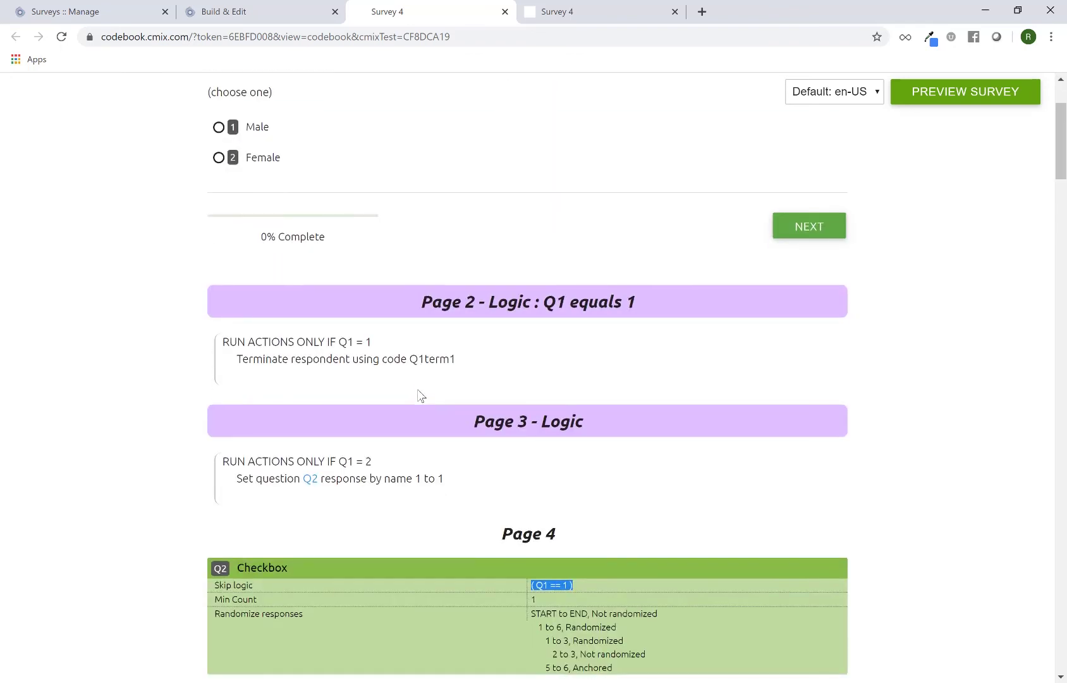
pyautogui.scroll(-7, 419, 396)
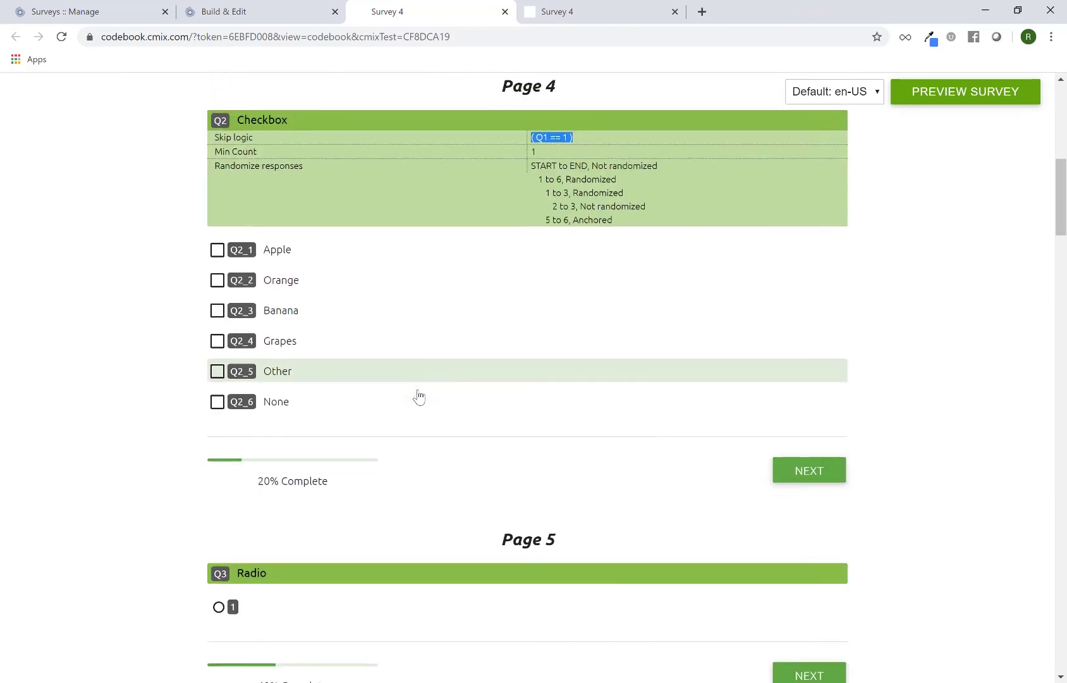
pyautogui.scroll(-13, 419, 397)
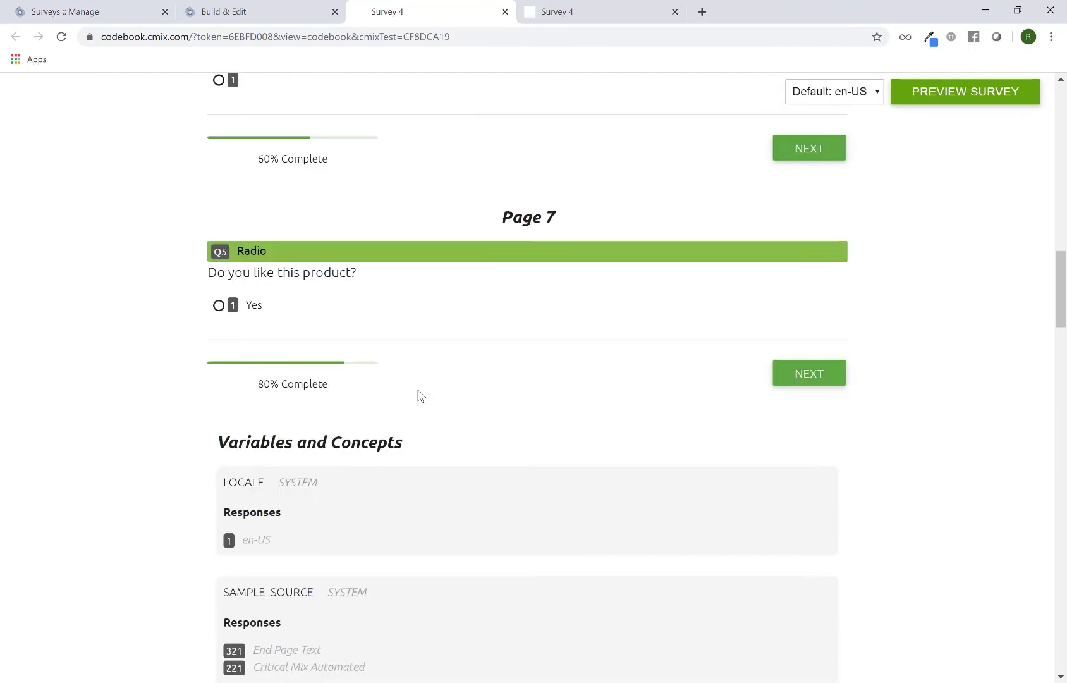
pyautogui.scroll(-2, 421, 397)
pyautogui.scroll(6, 421, 397)
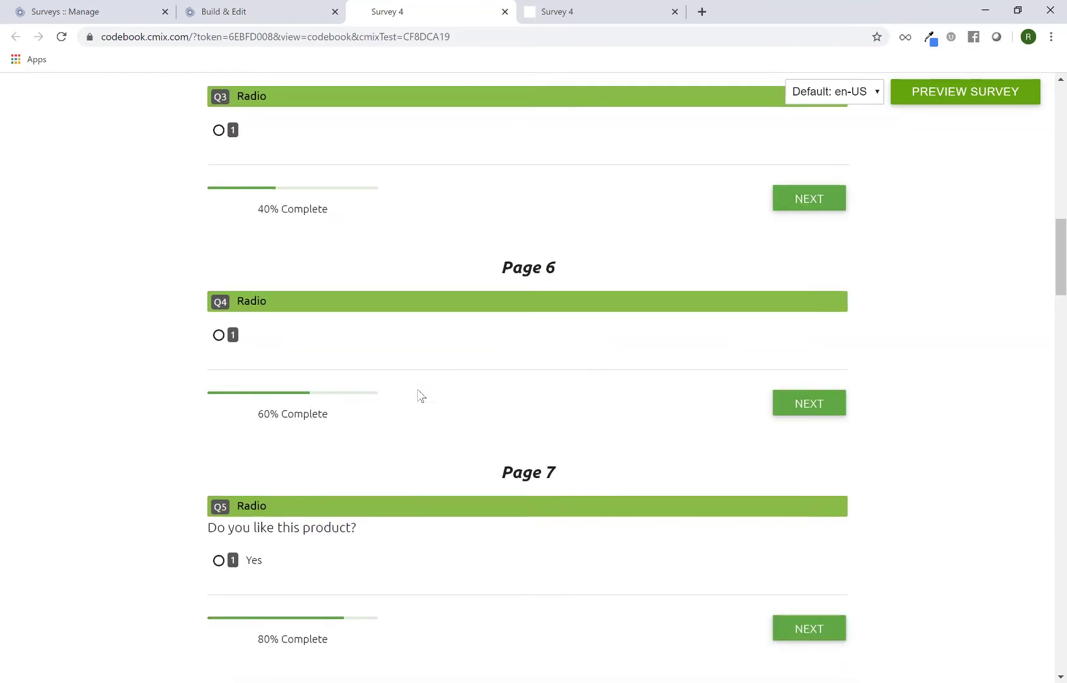
pyautogui.scroll(15, 421, 396)
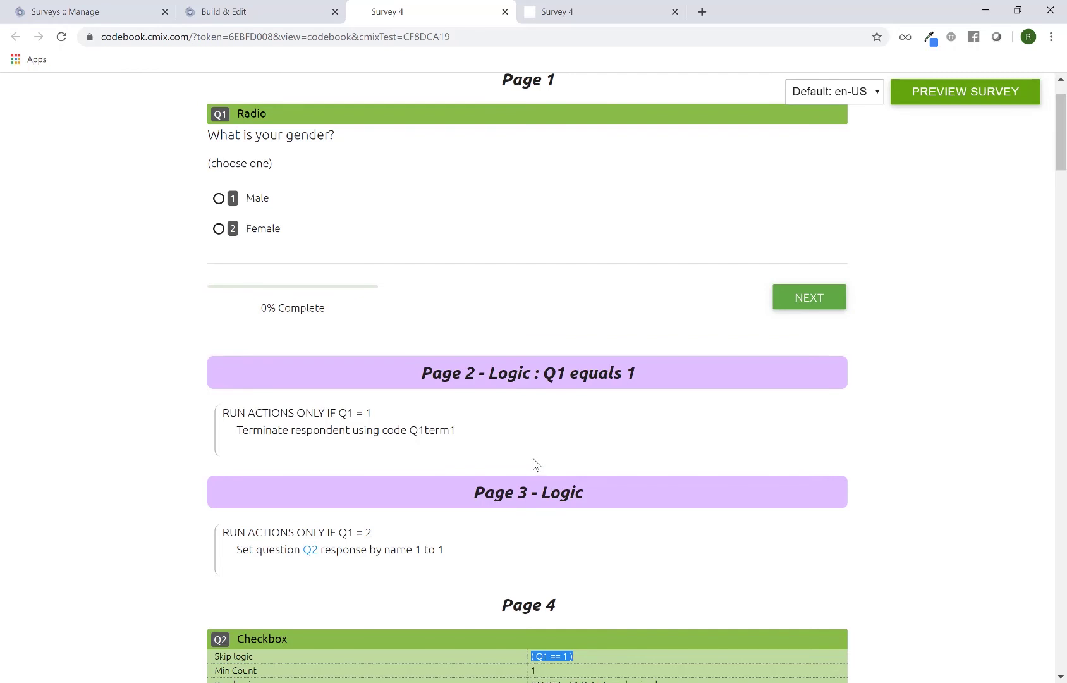
pyautogui.scroll(1, 563, 437)
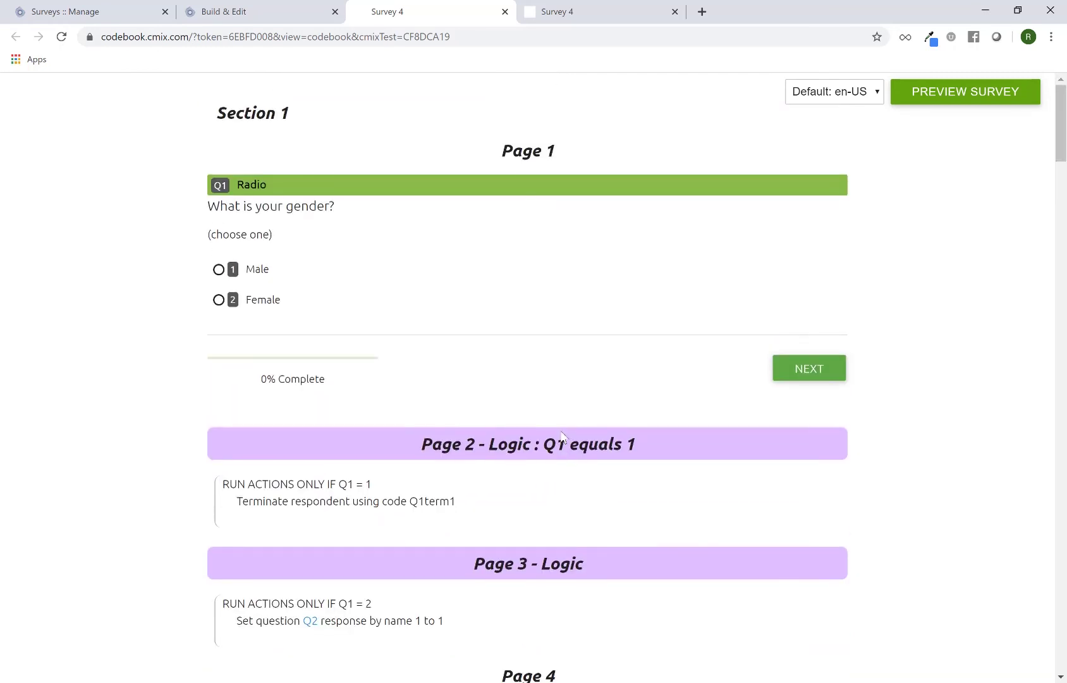
pyautogui.scroll(-5, 562, 436)
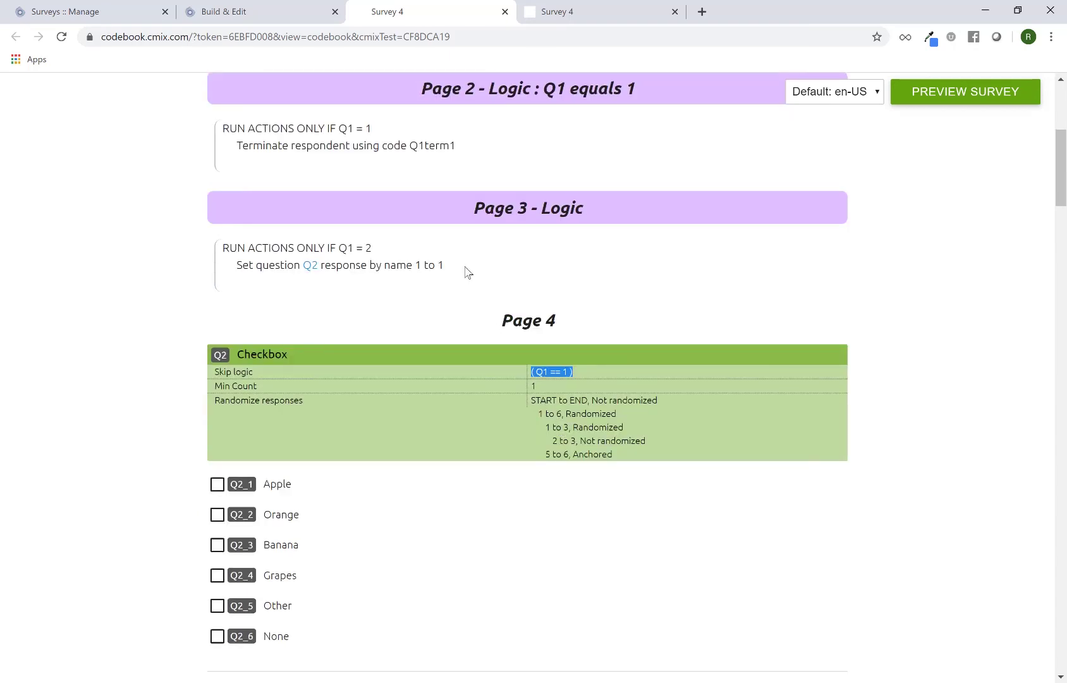
pyautogui.moveTo(465, 272); pyautogui.dragTo(435, 266)
pyautogui.scroll(5, 731, 283)
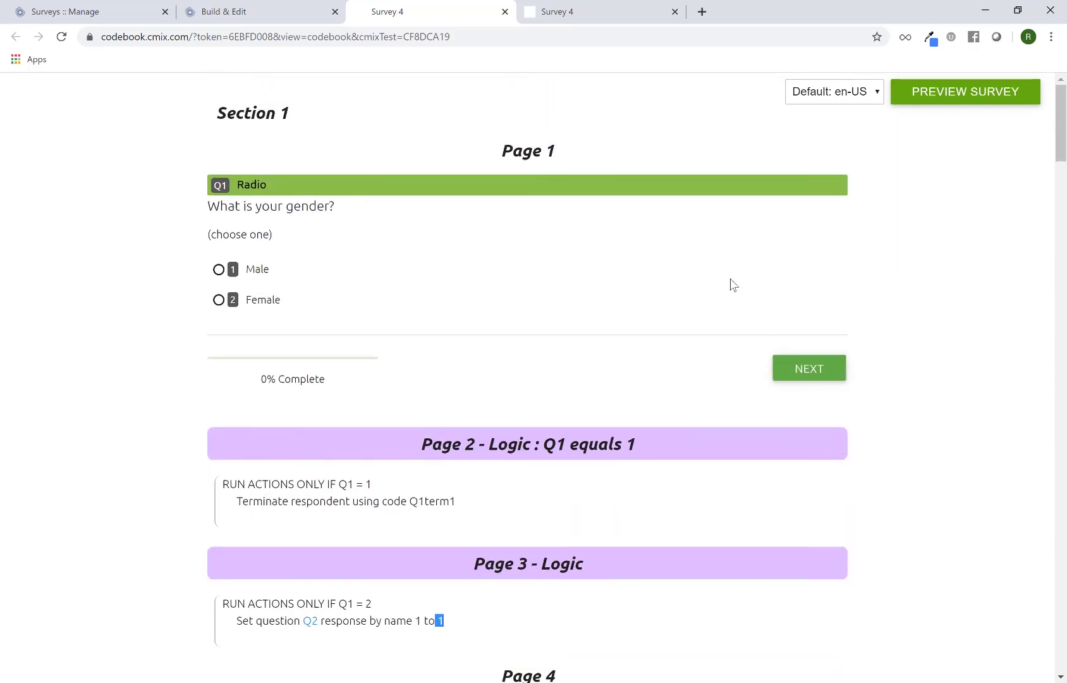
pyautogui.click(836, 101)
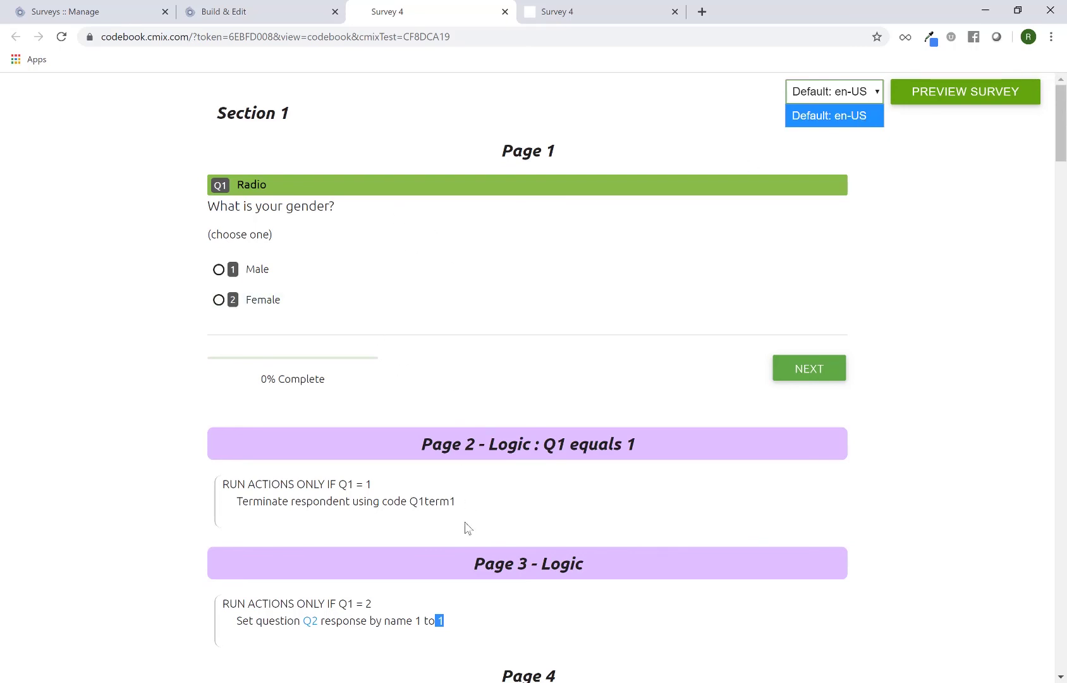
pyautogui.click(861, 249)
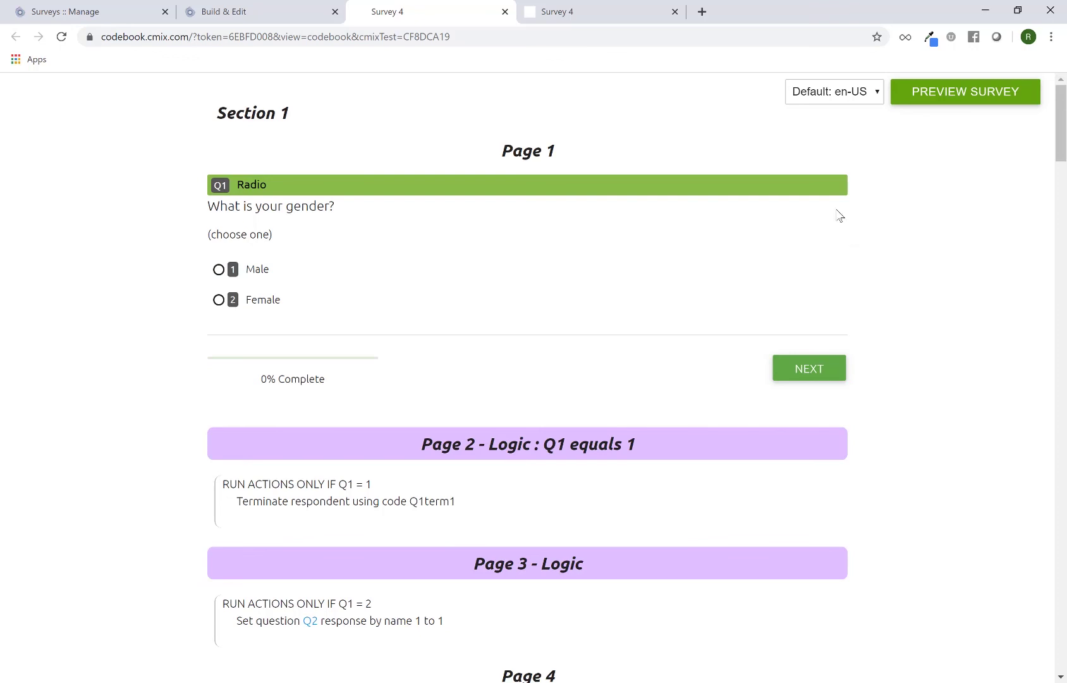
# Switch to Preview Survey and scroll through questions Q1 to Q5 without codebook details.
pyautogui.click(953, 101)
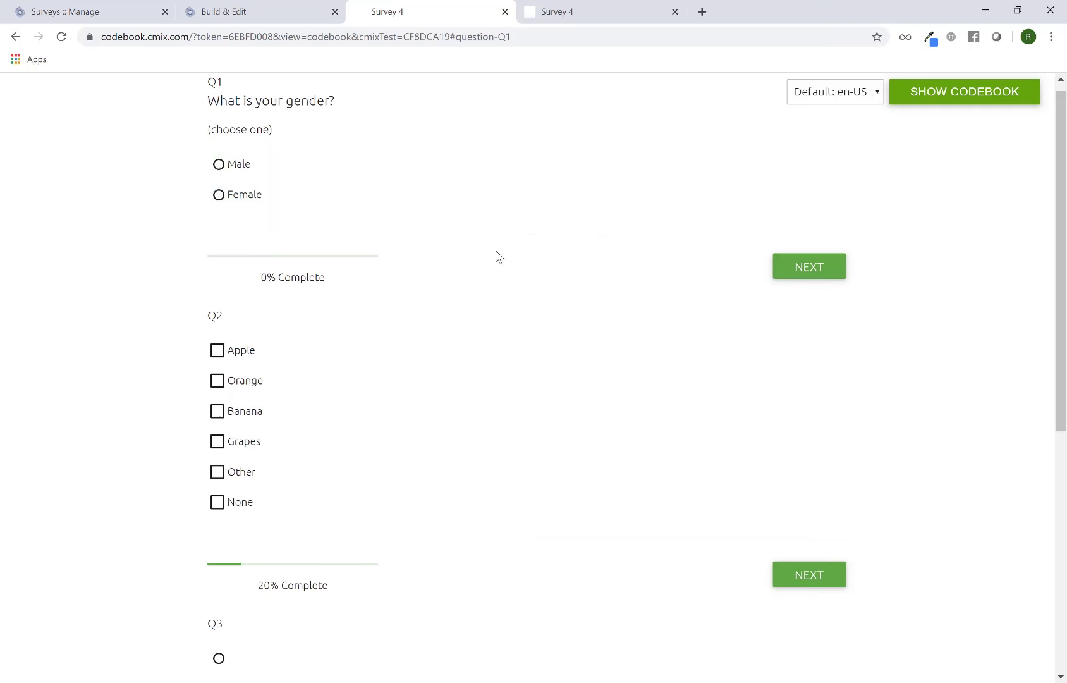
pyautogui.scroll(1, 503, 256)
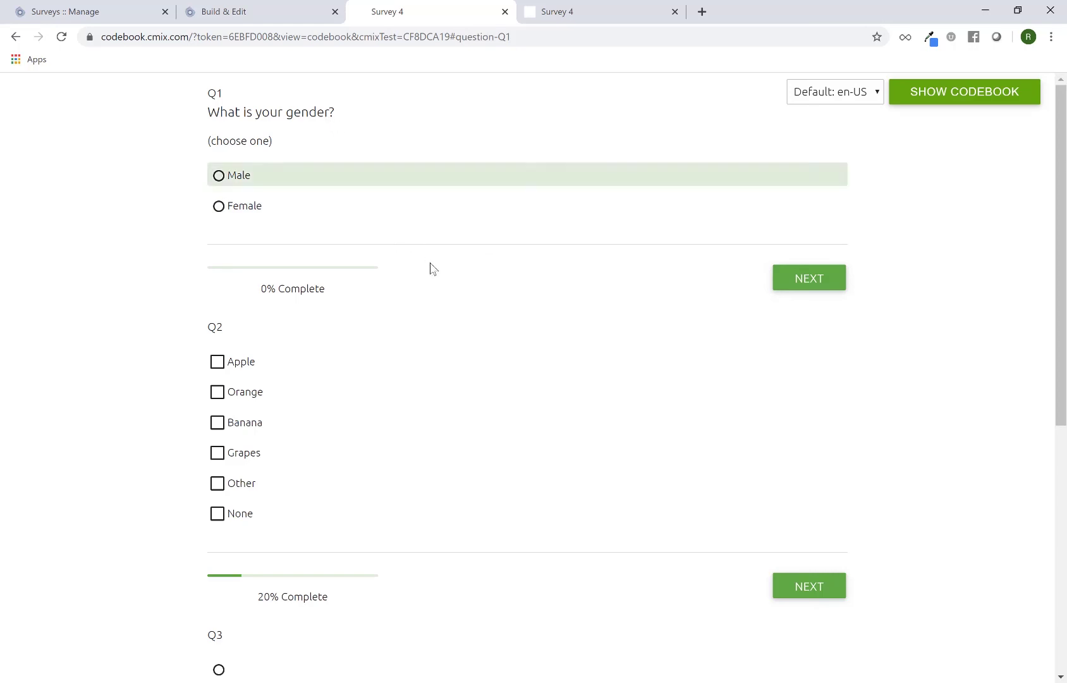
pyautogui.scroll(-3, 405, 280)
pyautogui.scroll(-6, 417, 298)
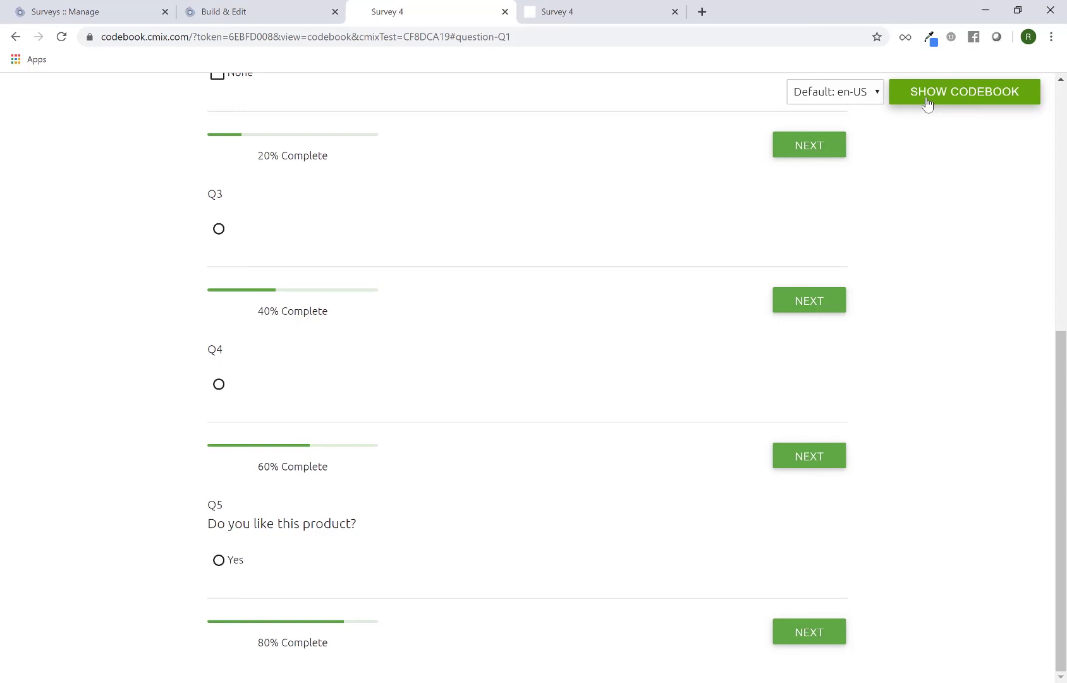
# Switch to Show Codebook and scroll through Variables and Concepts, Sample Sources and Content, then back up.
pyautogui.click(952, 101)
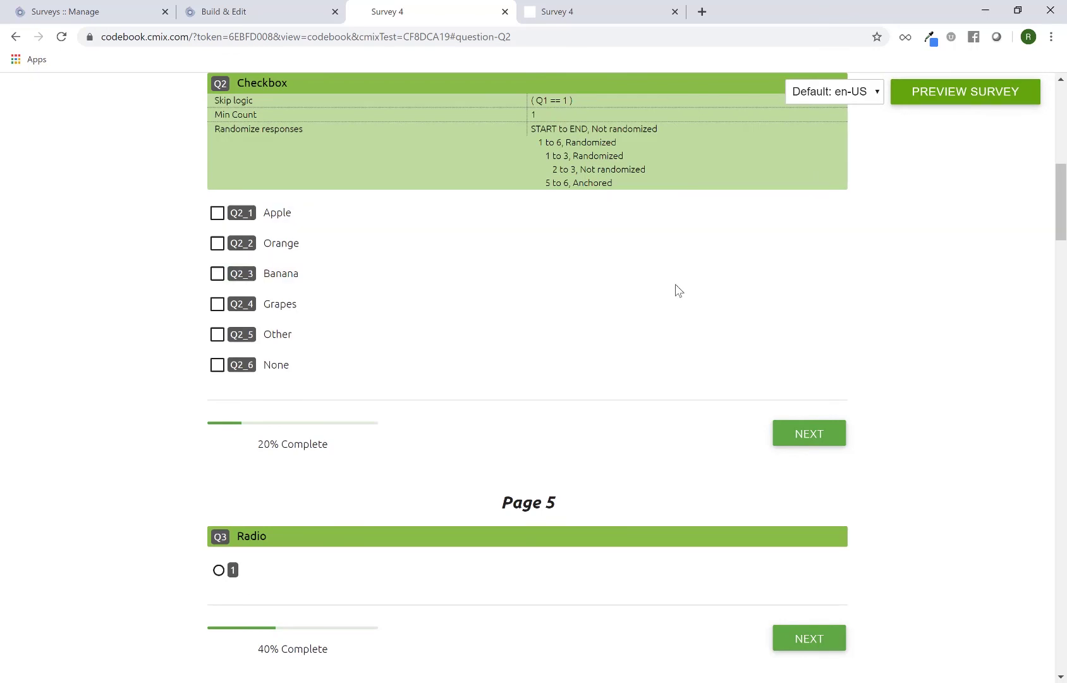
pyautogui.scroll(-10, 676, 292)
pyautogui.scroll(-4, 676, 291)
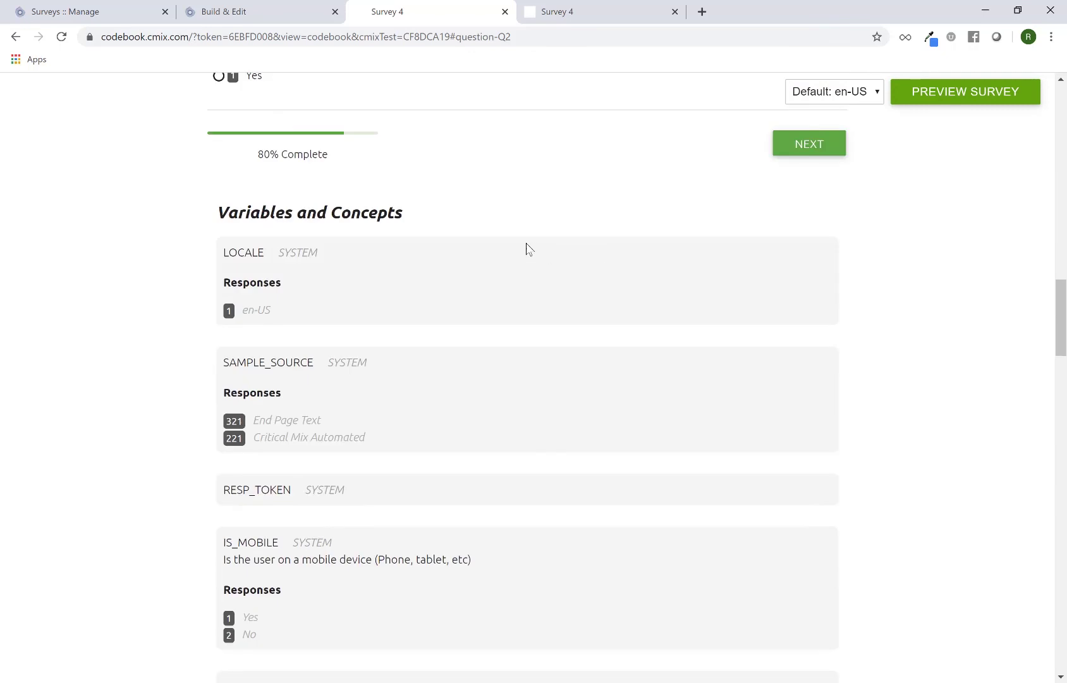
pyautogui.scroll(-4, 483, 299)
pyautogui.scroll(-10, 484, 300)
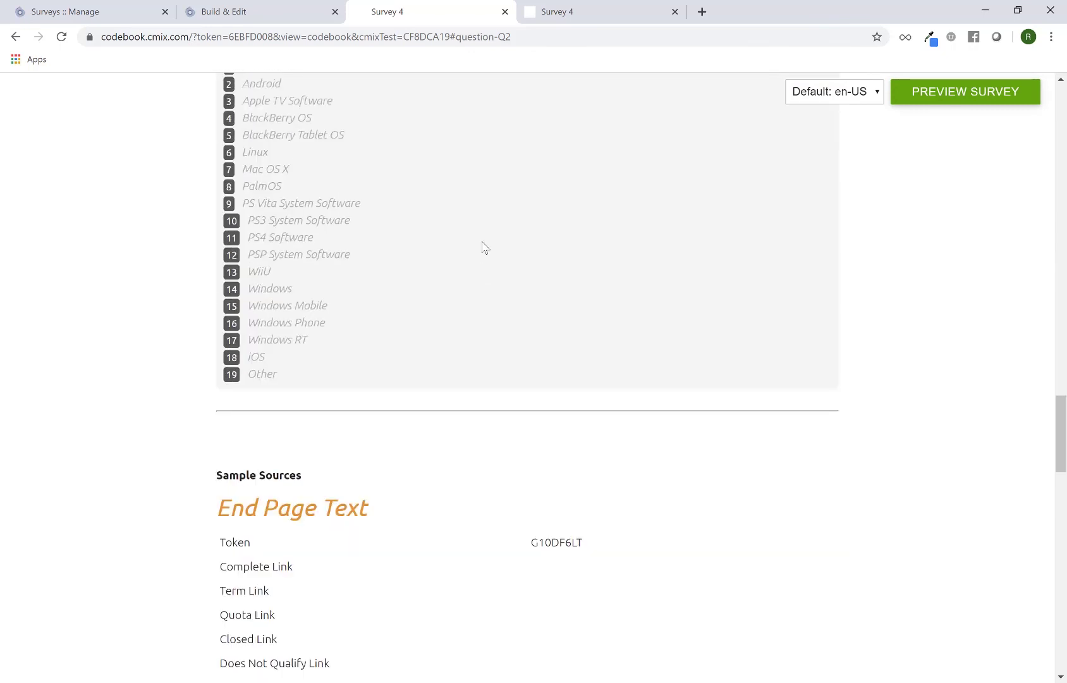
pyautogui.scroll(-5, 482, 246)
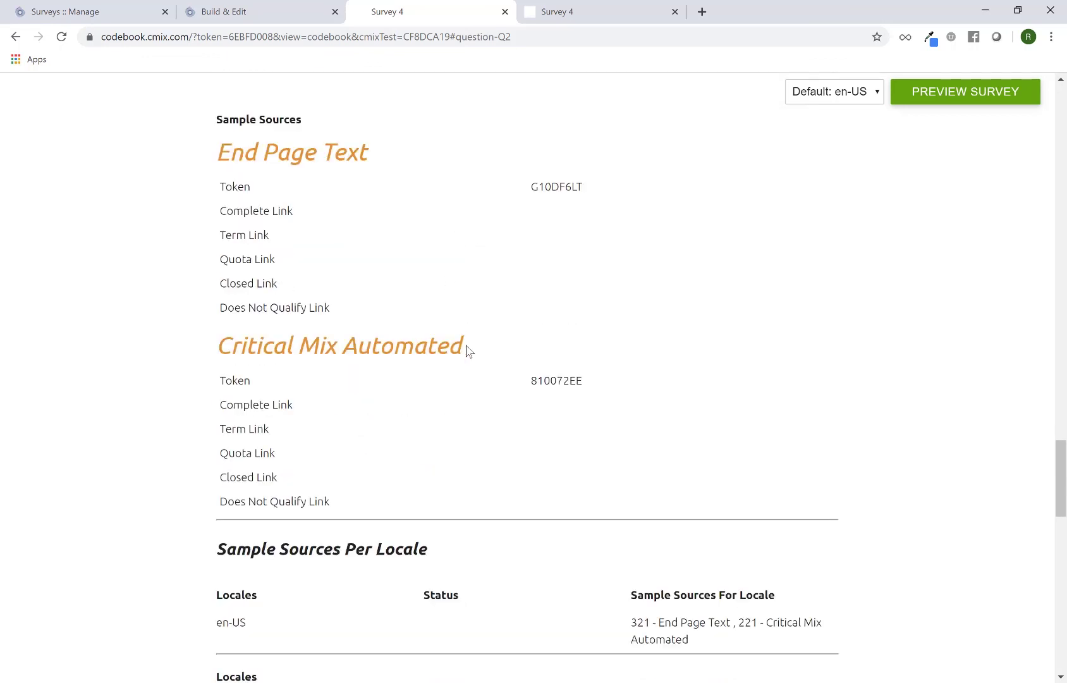
pyautogui.scroll(-6, 469, 346)
pyautogui.scroll(-7, 469, 343)
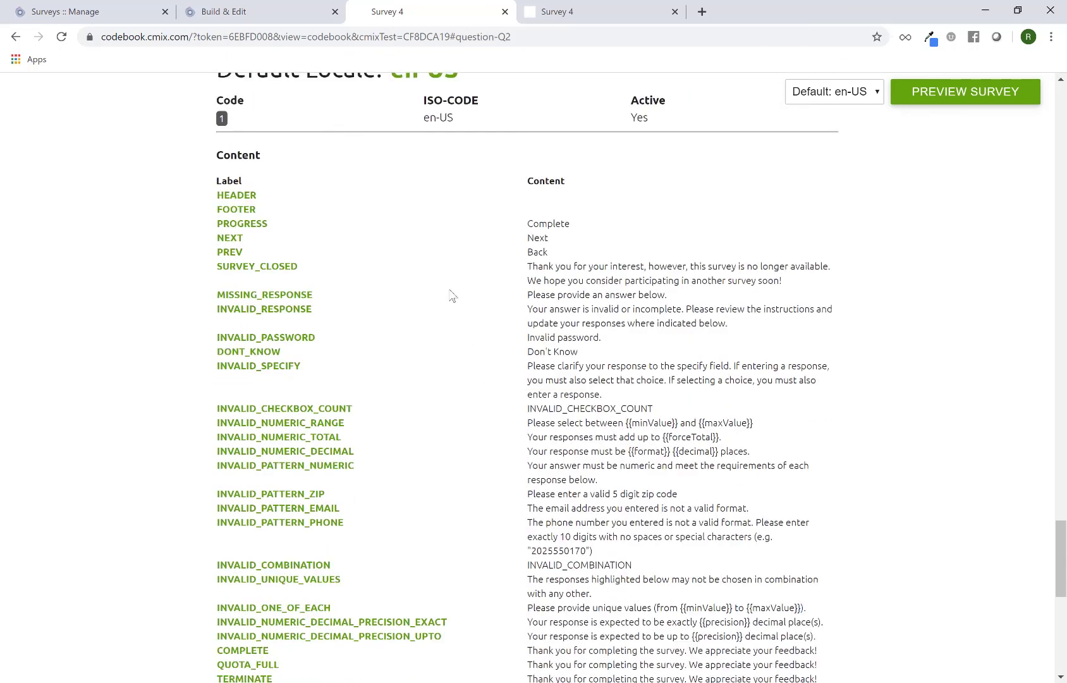
pyautogui.scroll(-3, 549, 444)
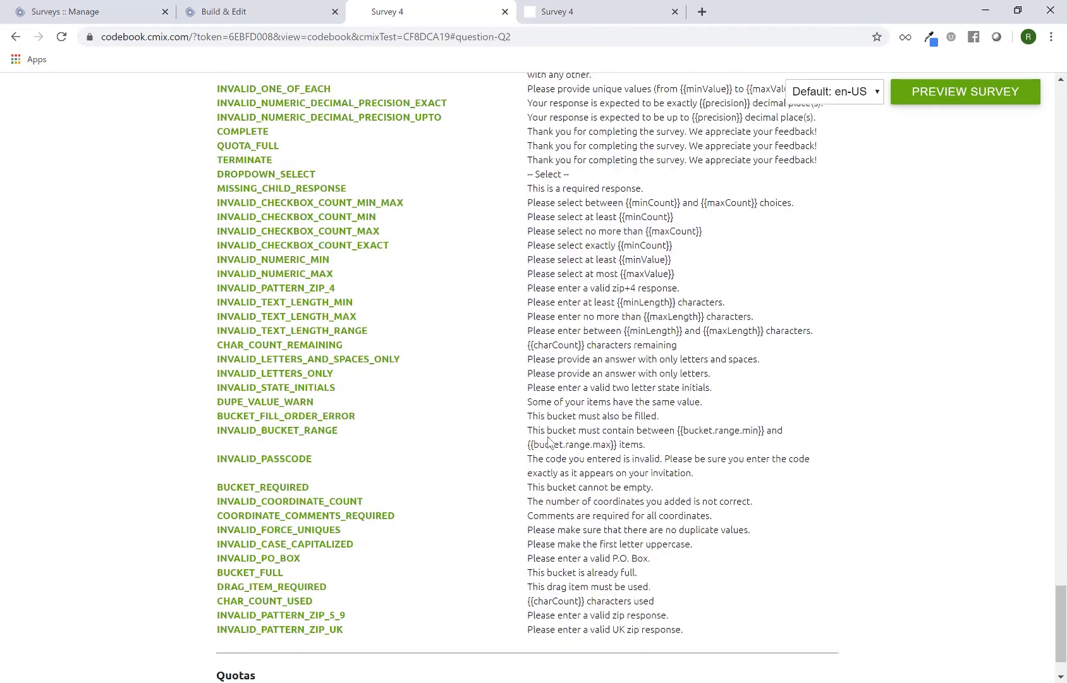
pyautogui.scroll(20, 549, 442)
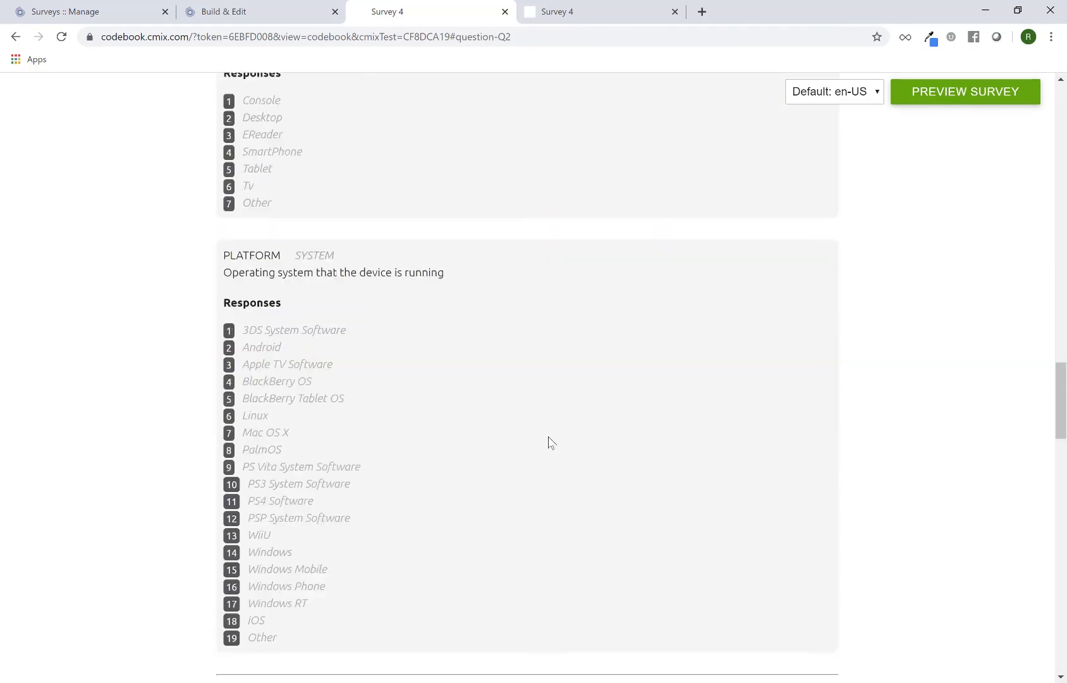
pyautogui.scroll(15, 549, 442)
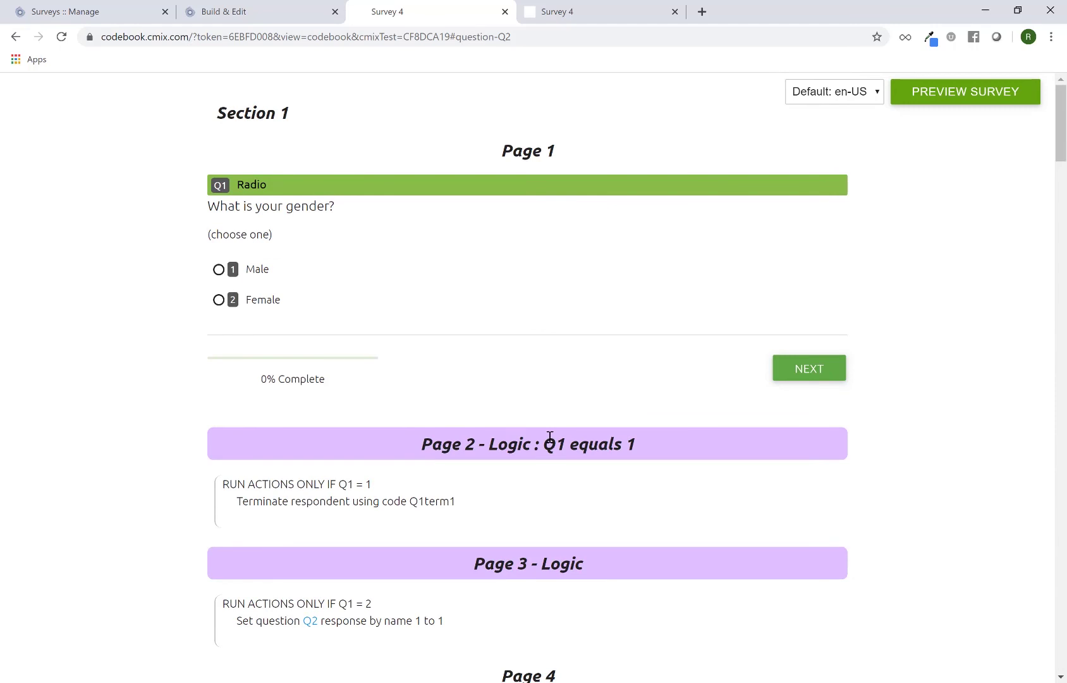